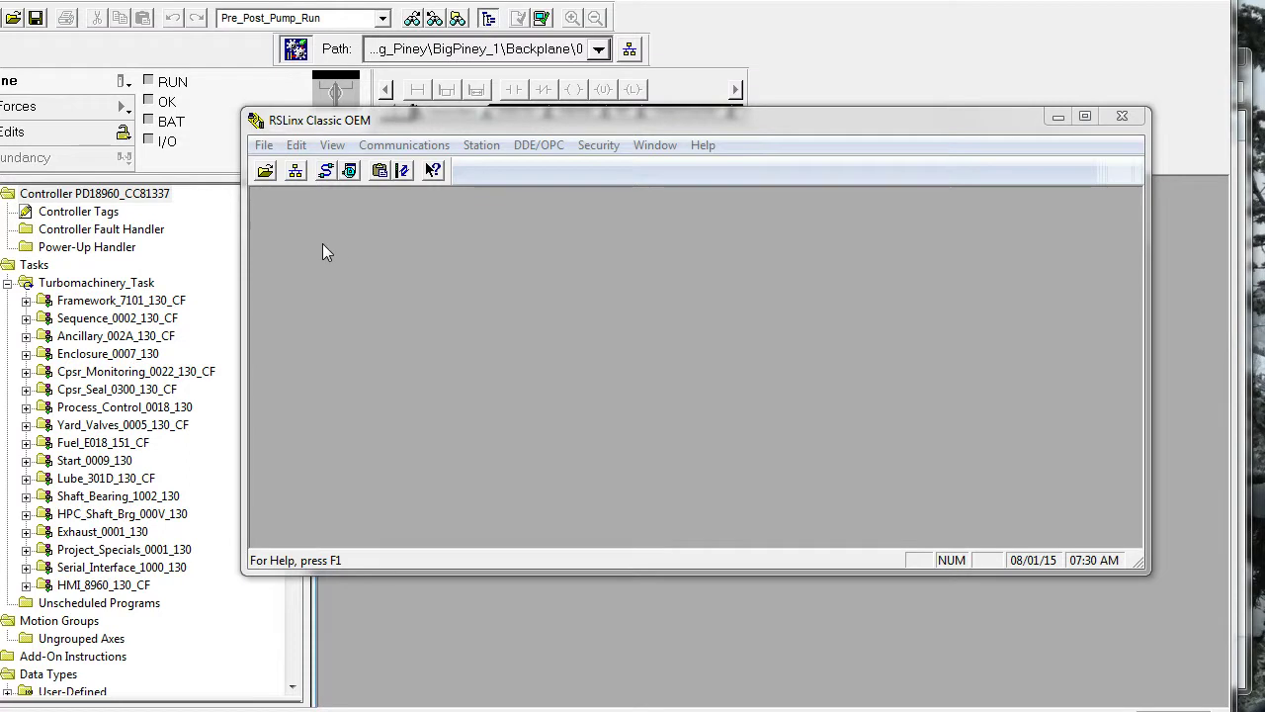
Show the network drivers in a maximized RSWho window and open the DDE/OPC topic configuration
click(296, 170)
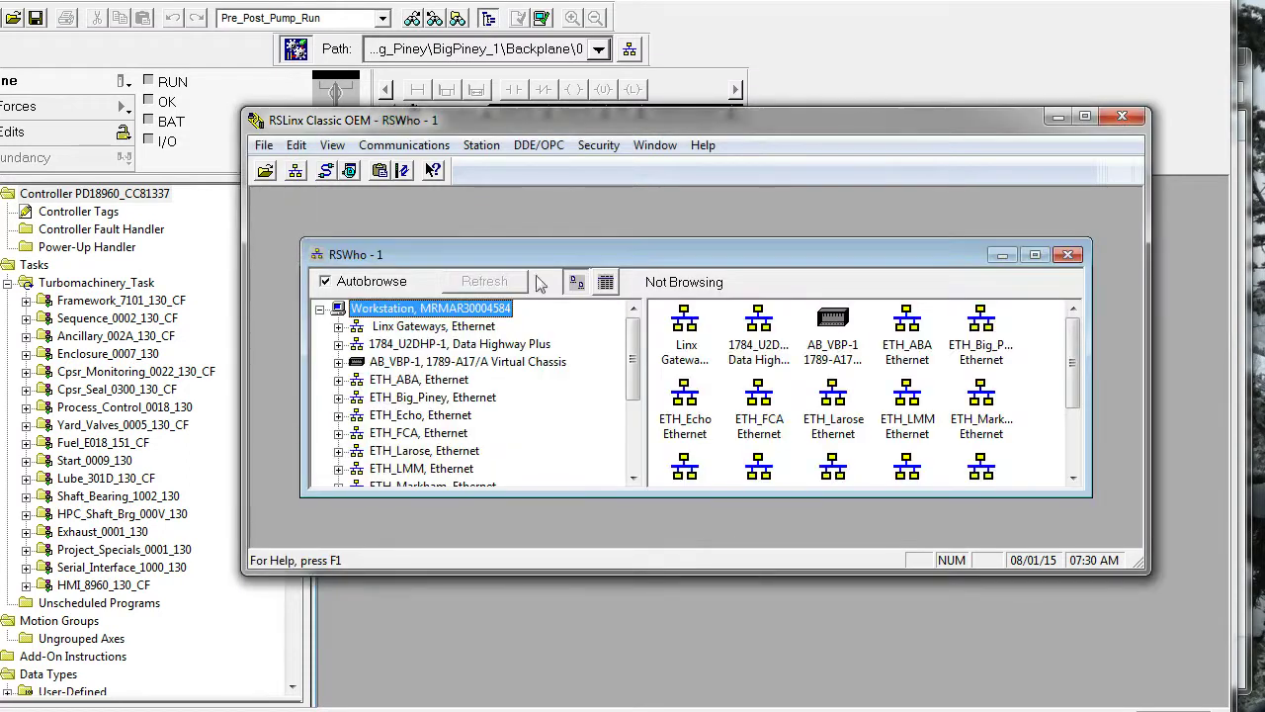
click(1035, 255)
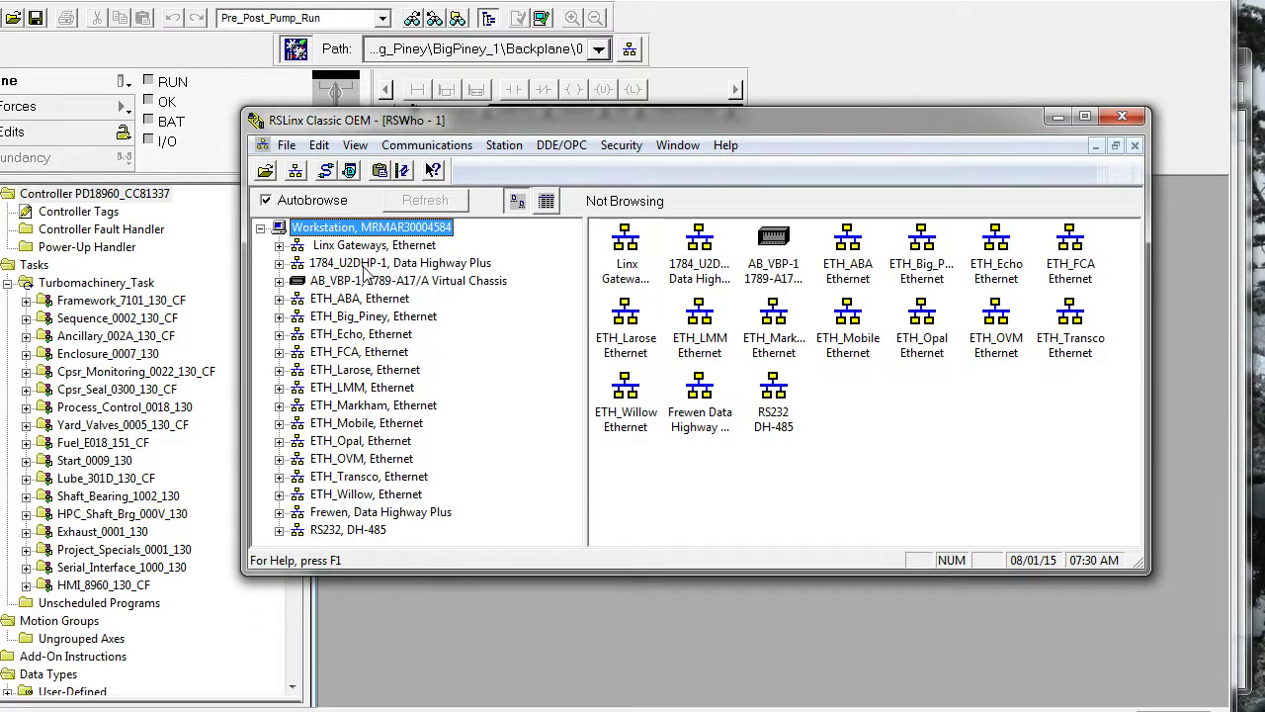
click(562, 146)
click(585, 170)
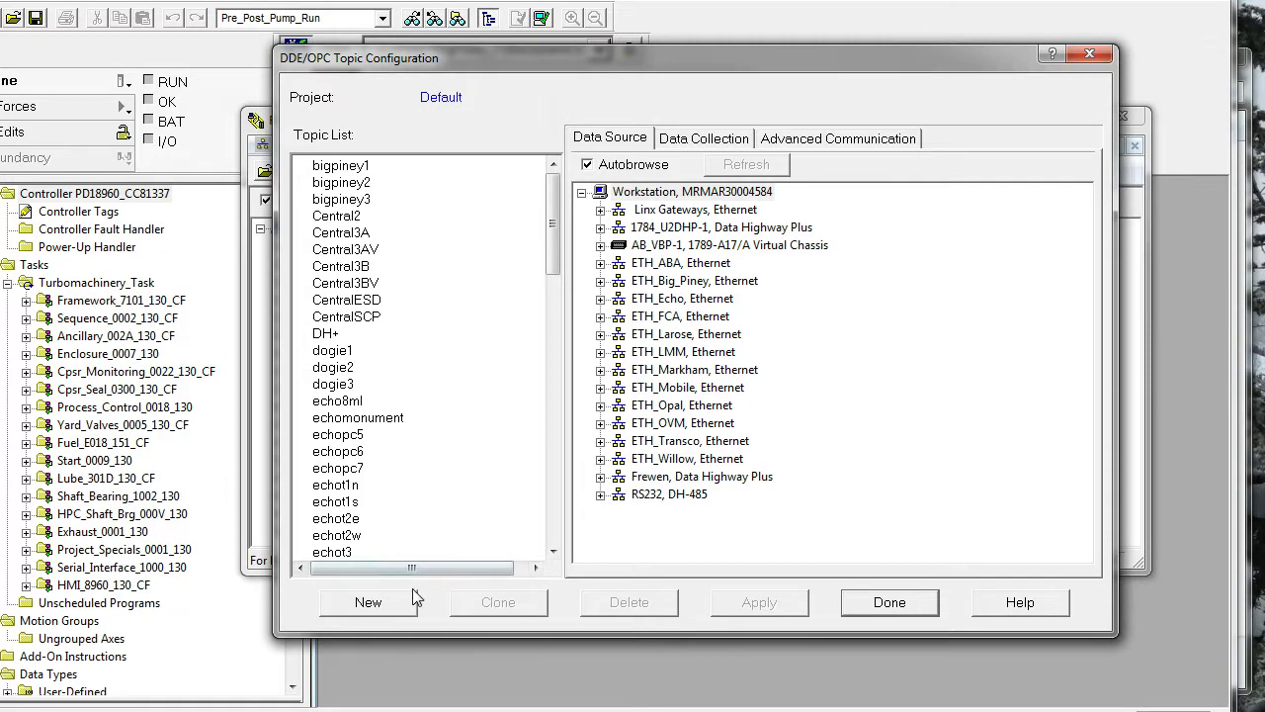
Add a new DDE/OPC topic named Test to the topic list
click(386, 612)
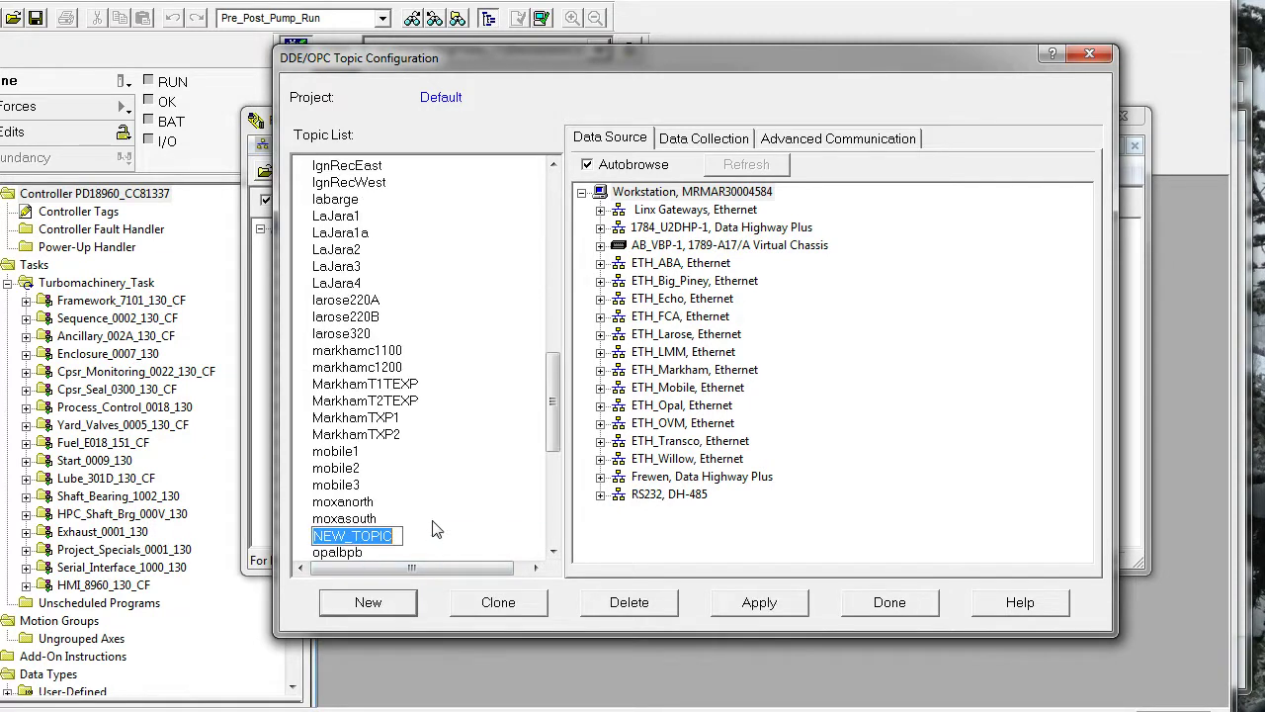
text(Test)
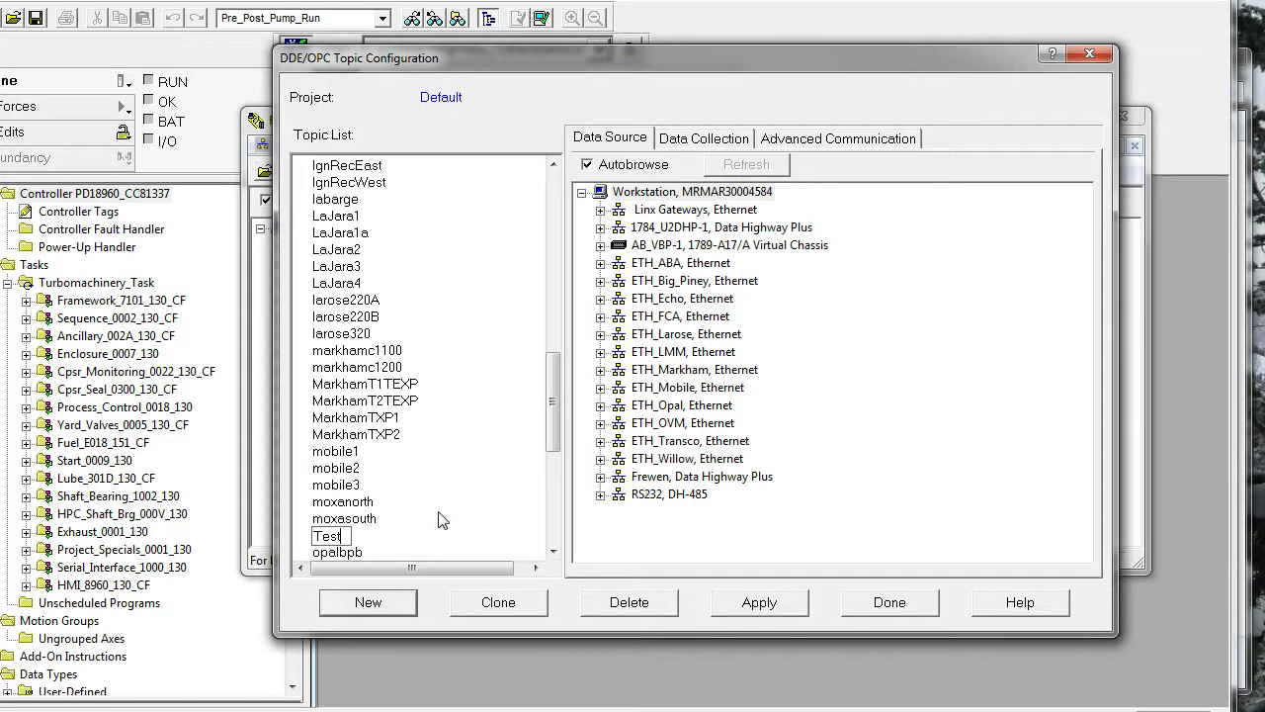
key(Return)
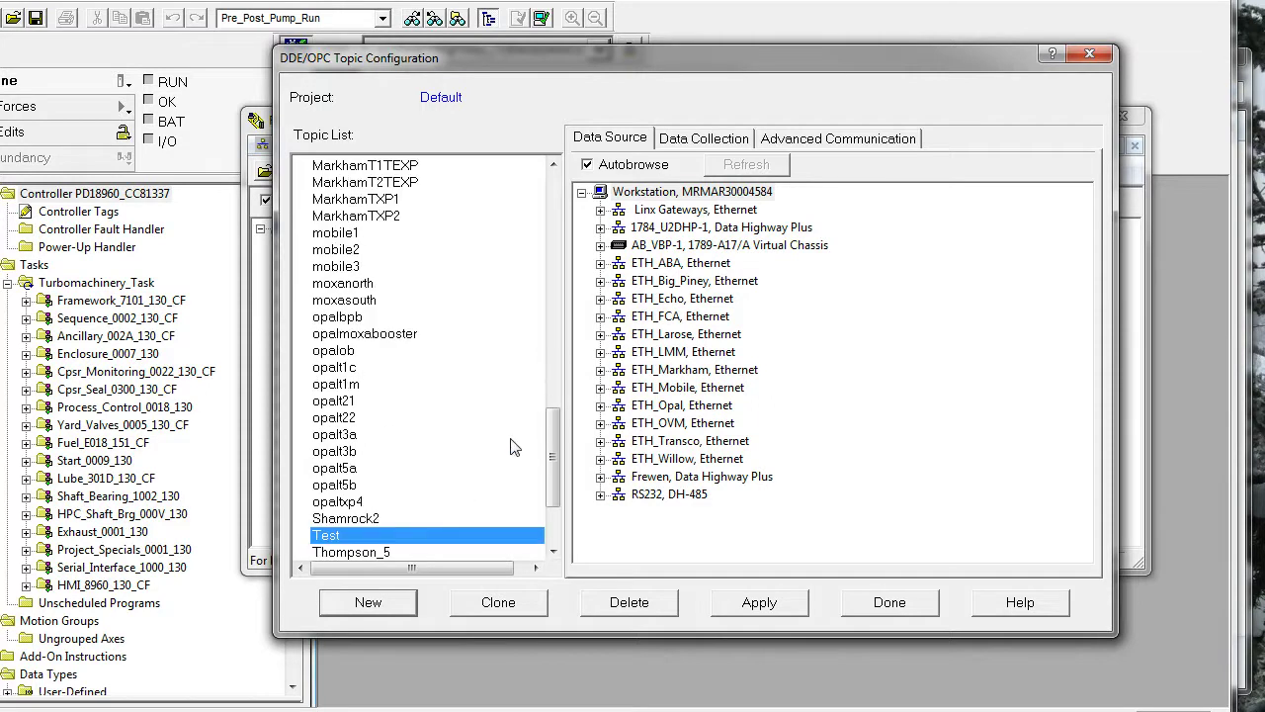
Assign the 01, PLC-5/40E GR601 processor on 1784_U2DHP-1, Data Highway Plus as the Test topic's data source and accept the update
click(599, 229)
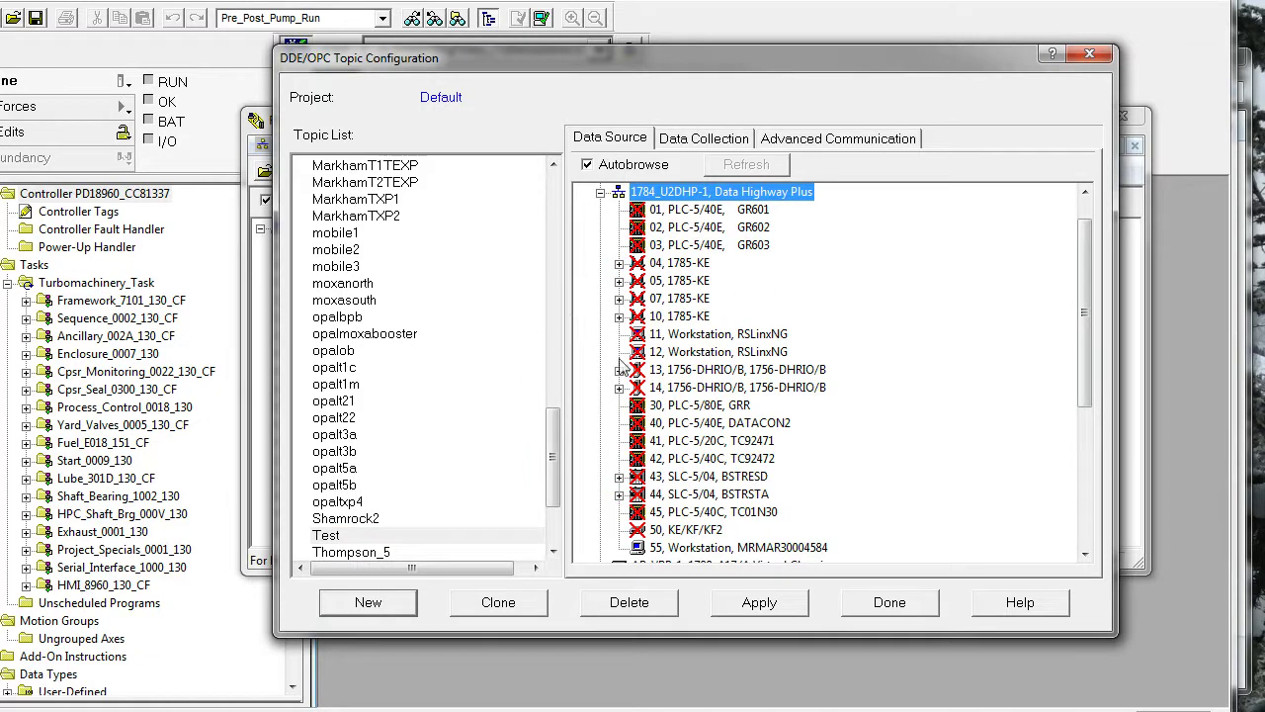
click(707, 211)
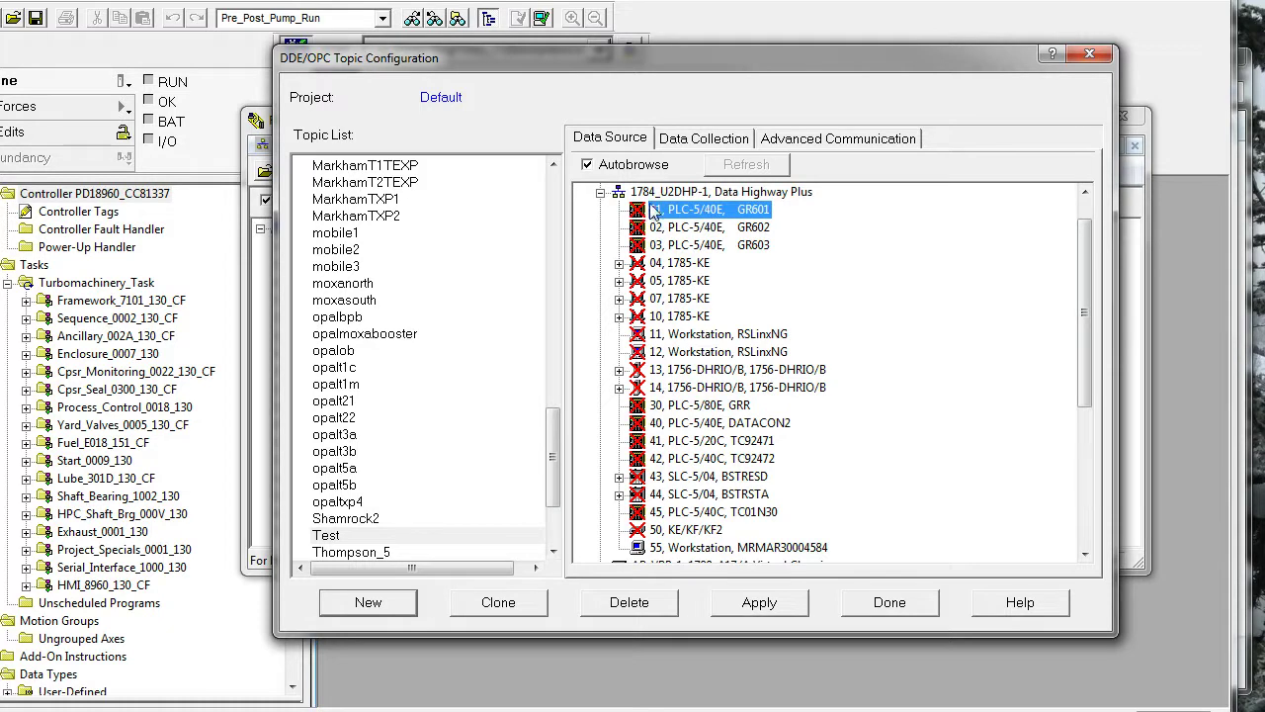
click(333, 535)
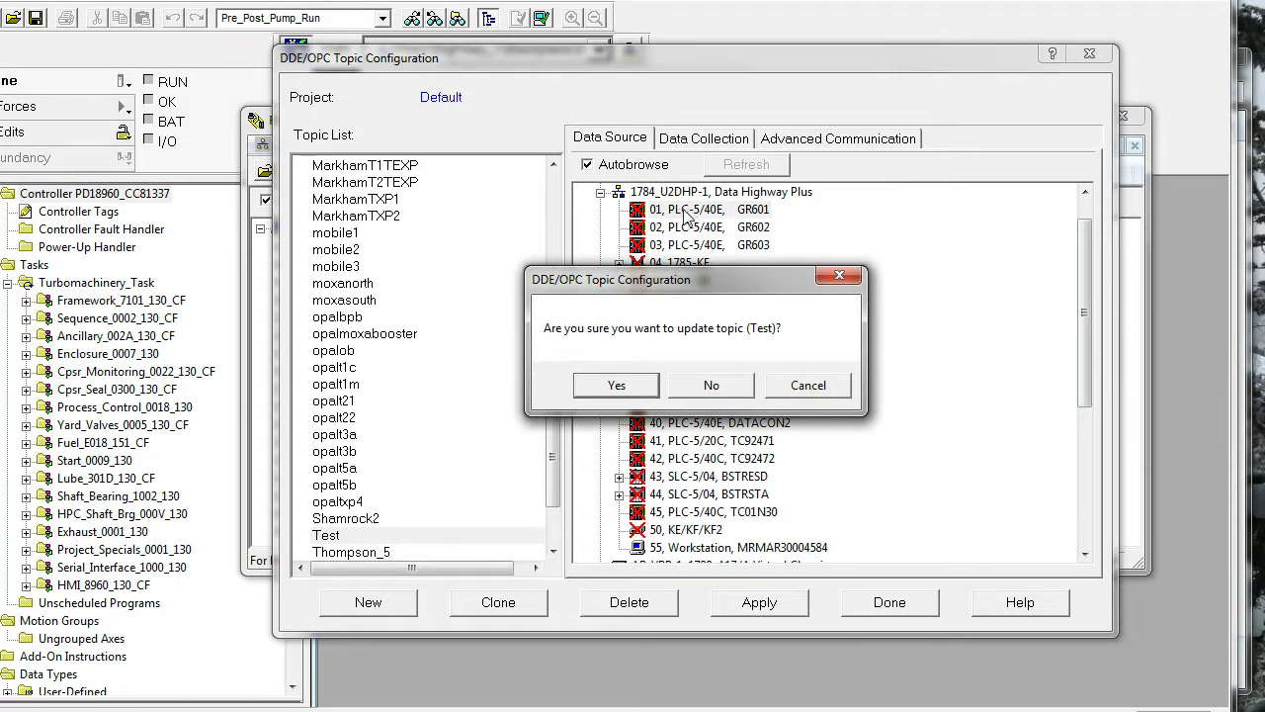
click(624, 392)
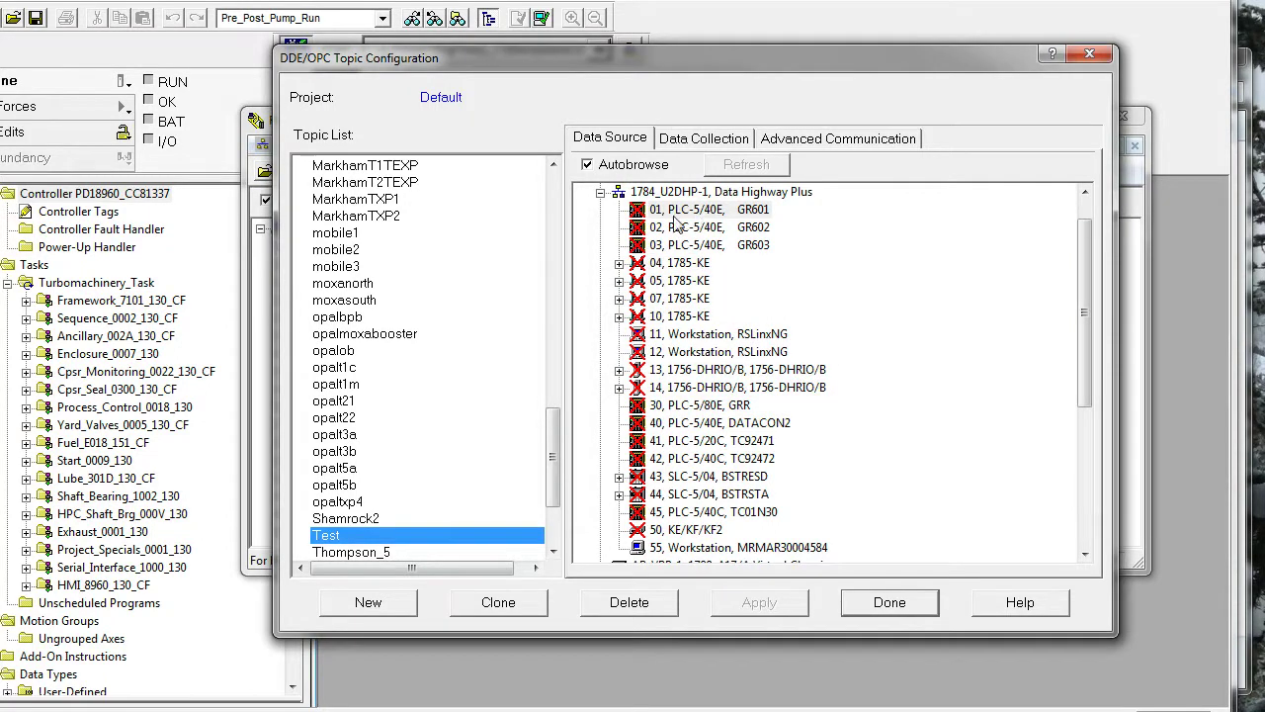
Check the data source assigned to the Thompson_5 topic, and recheck the PLC-5/40E GR601 assignment of the Test topic
click(362, 553)
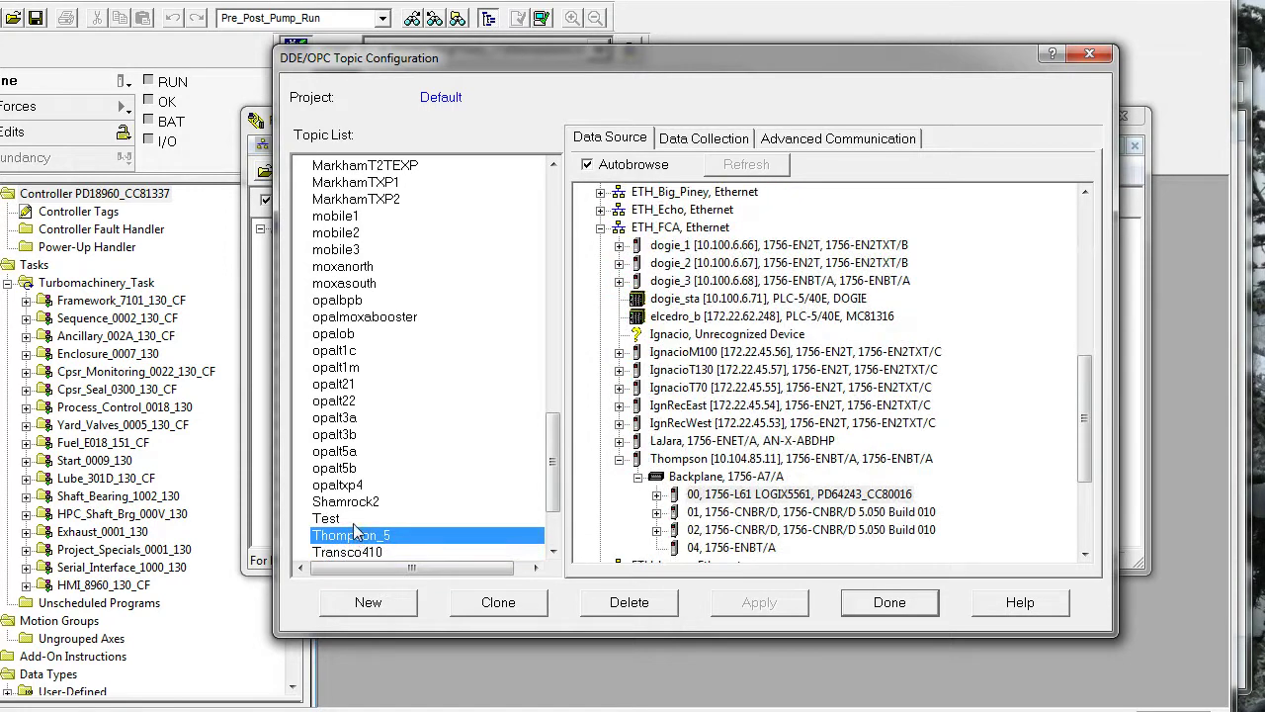
click(331, 520)
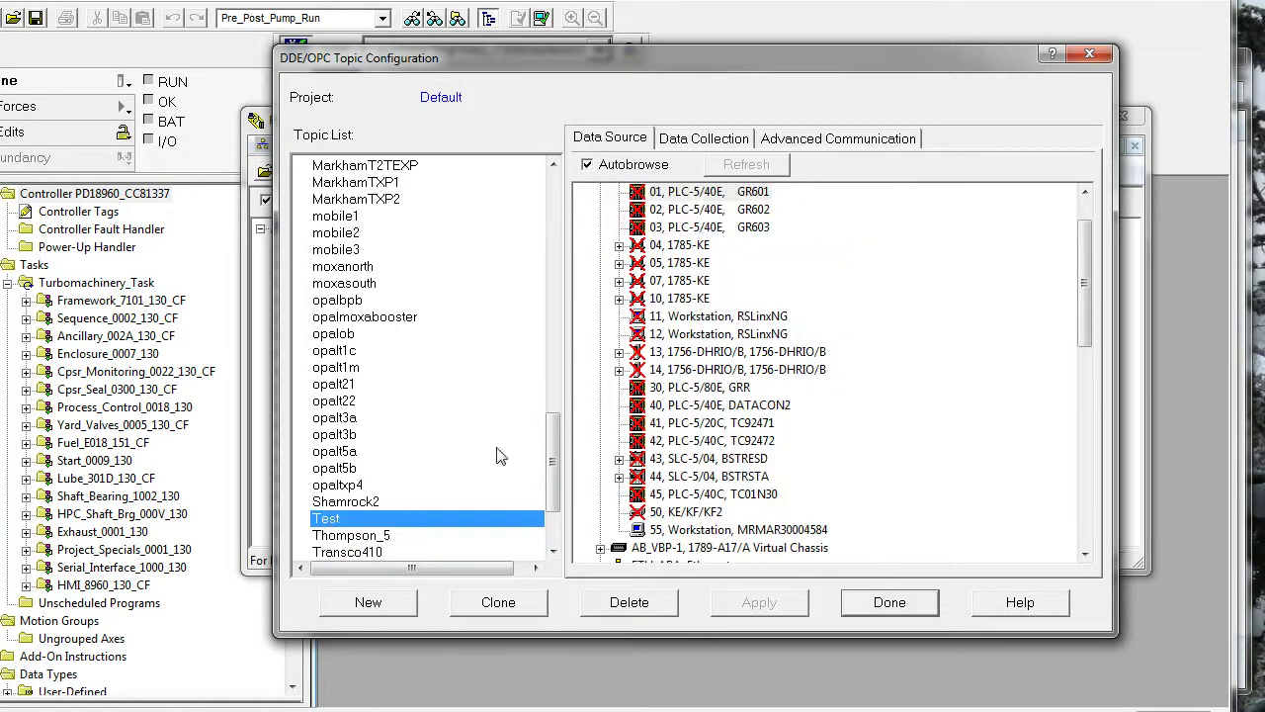
click(684, 194)
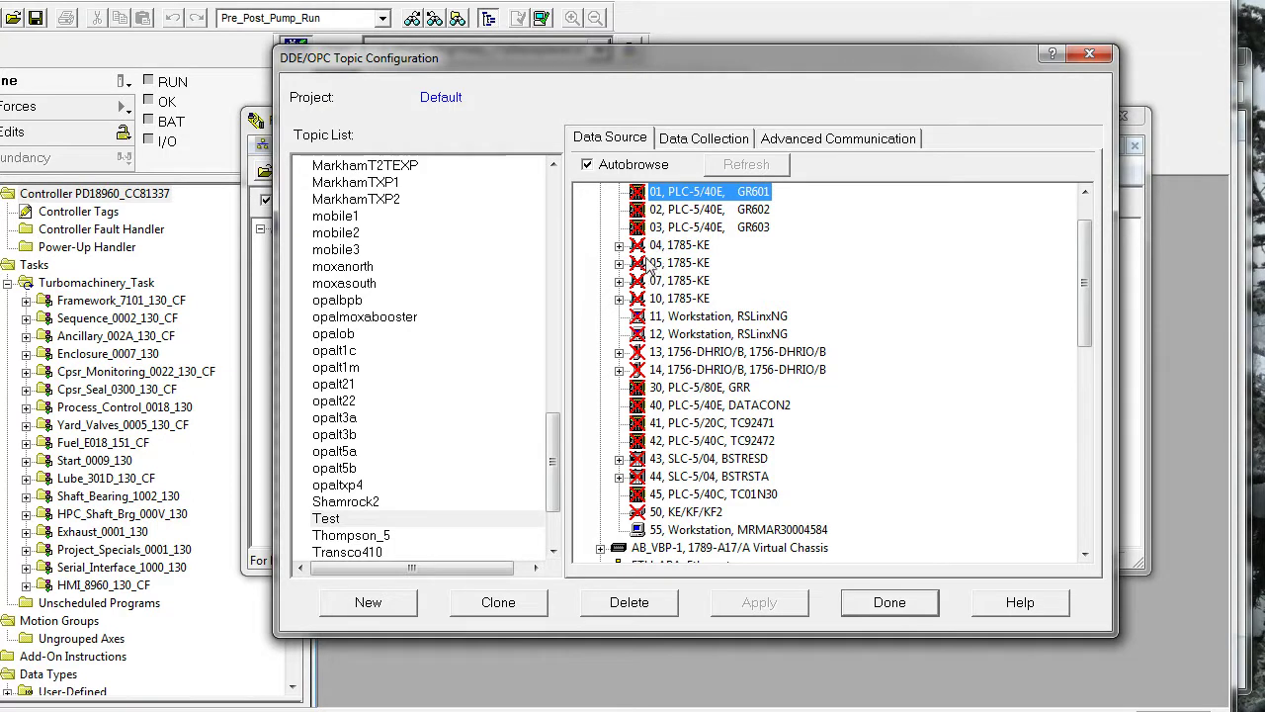
Enable symbols in the Test topic's data collection settings and filter the tag database selection to Logix Designer (*.acd) files
click(682, 151)
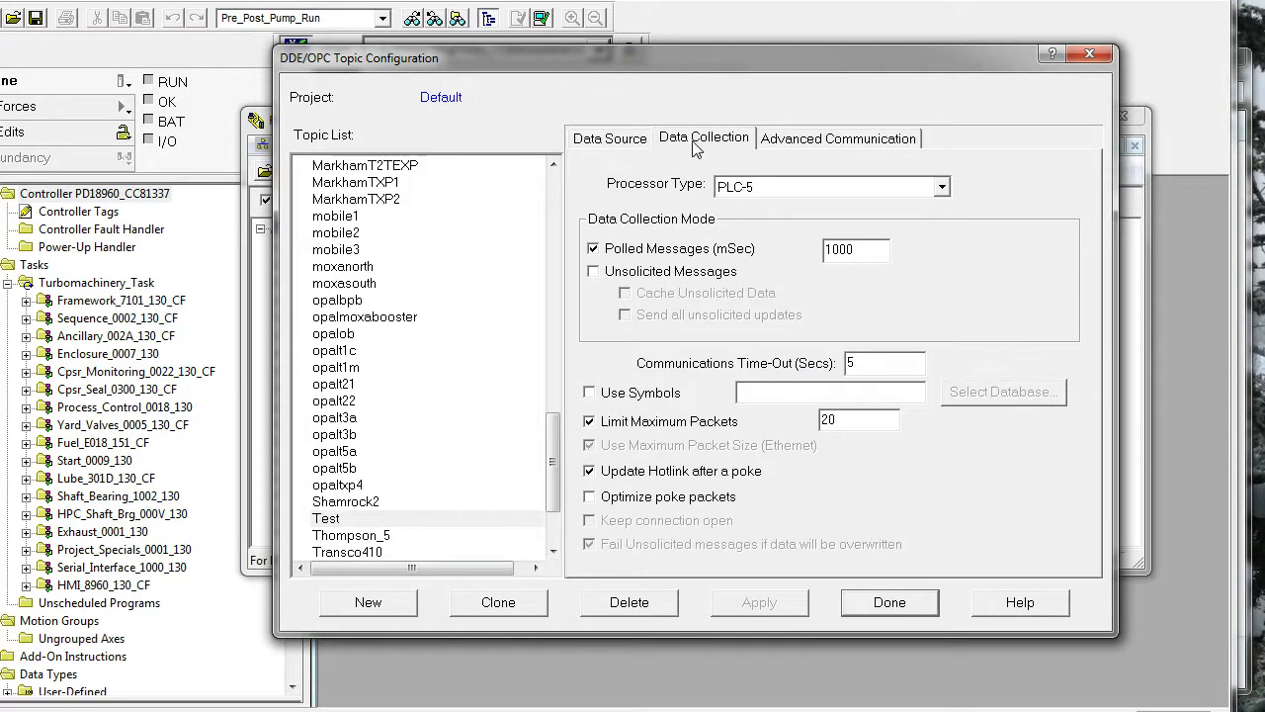
click(599, 395)
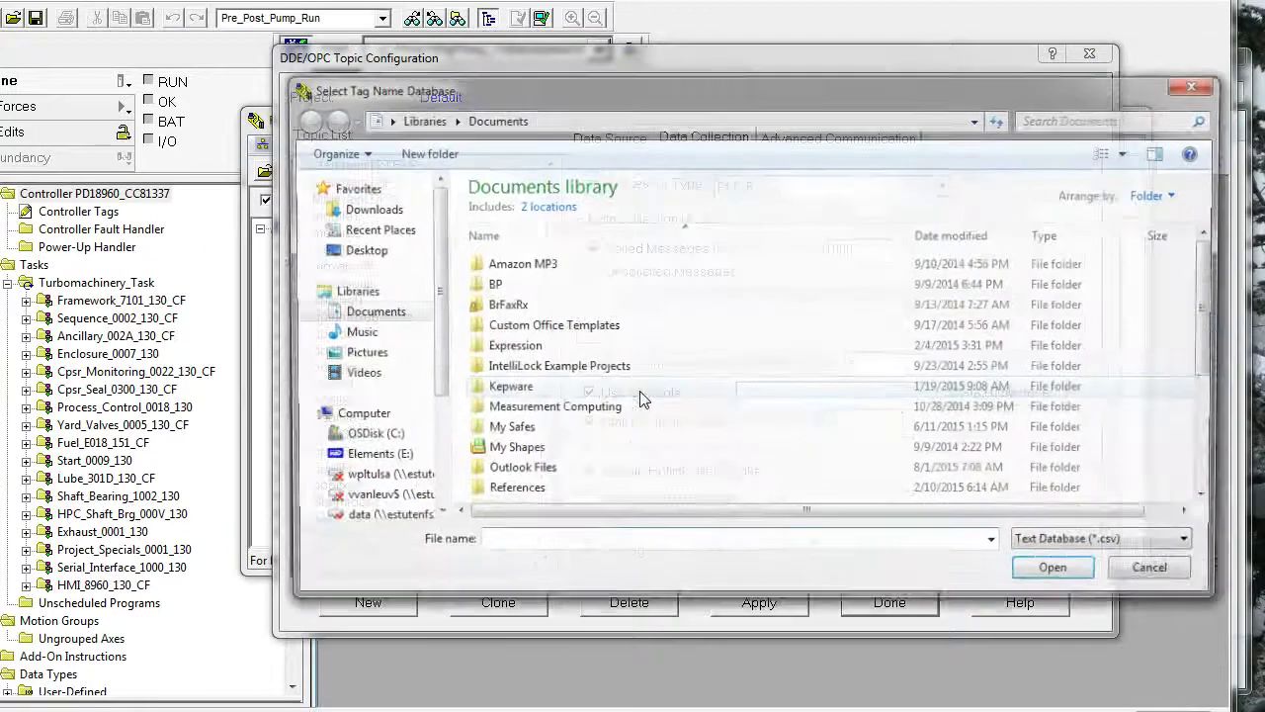
click(1160, 573)
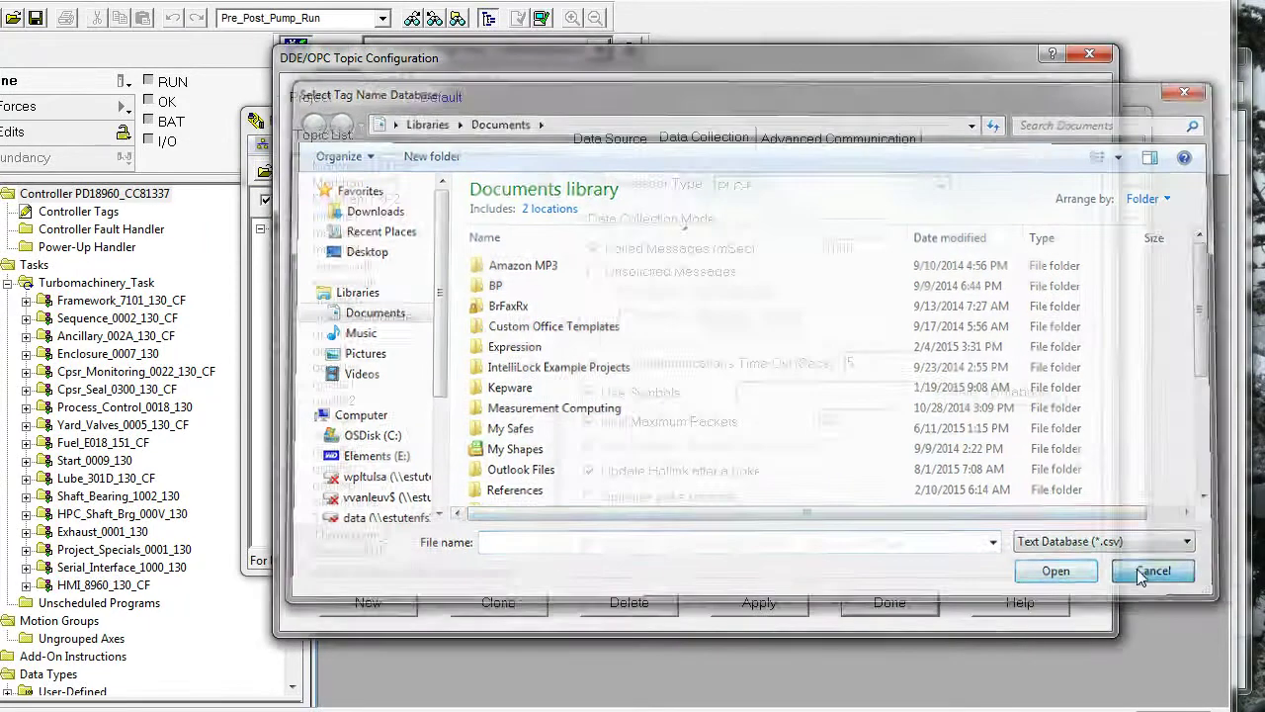
click(1000, 392)
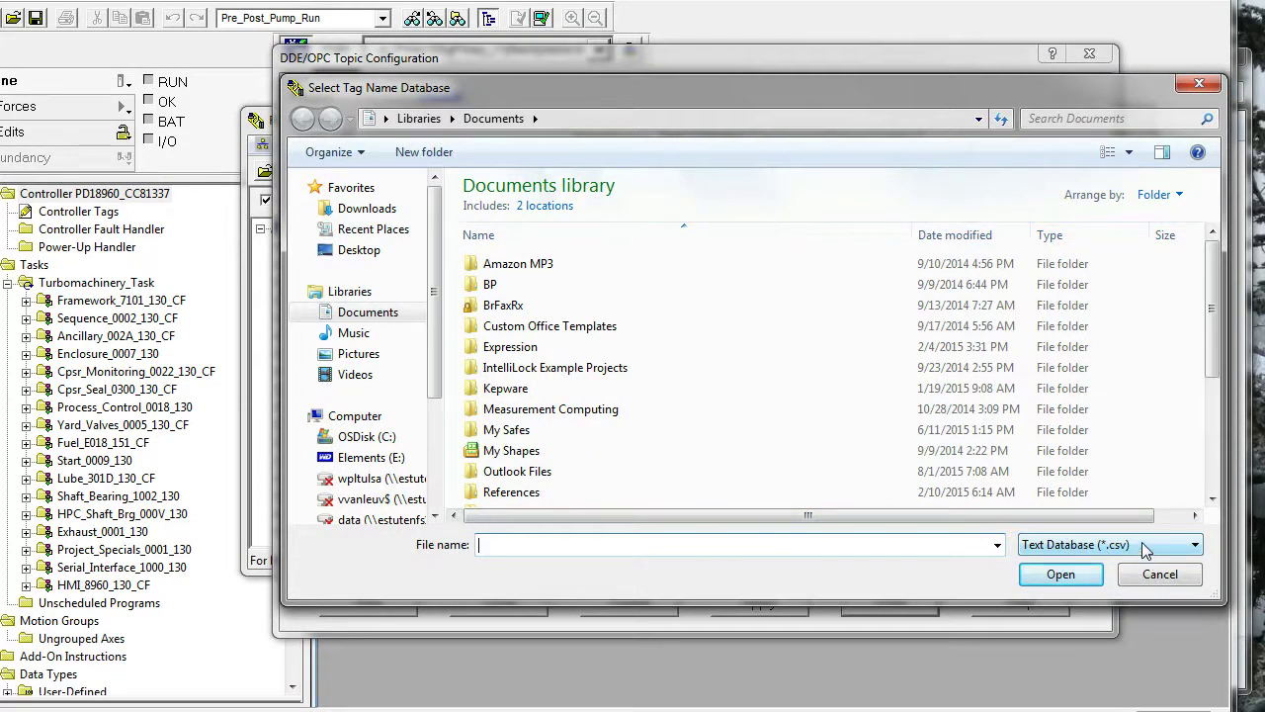
click(1141, 543)
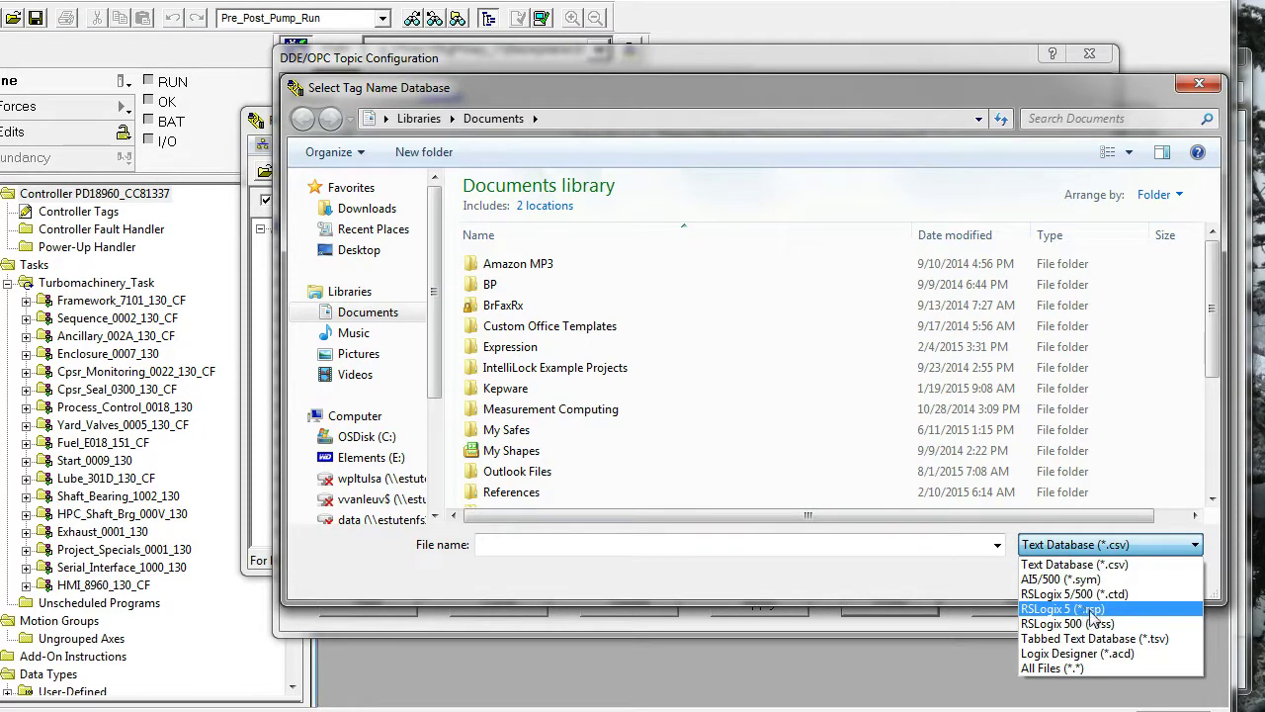
click(1114, 656)
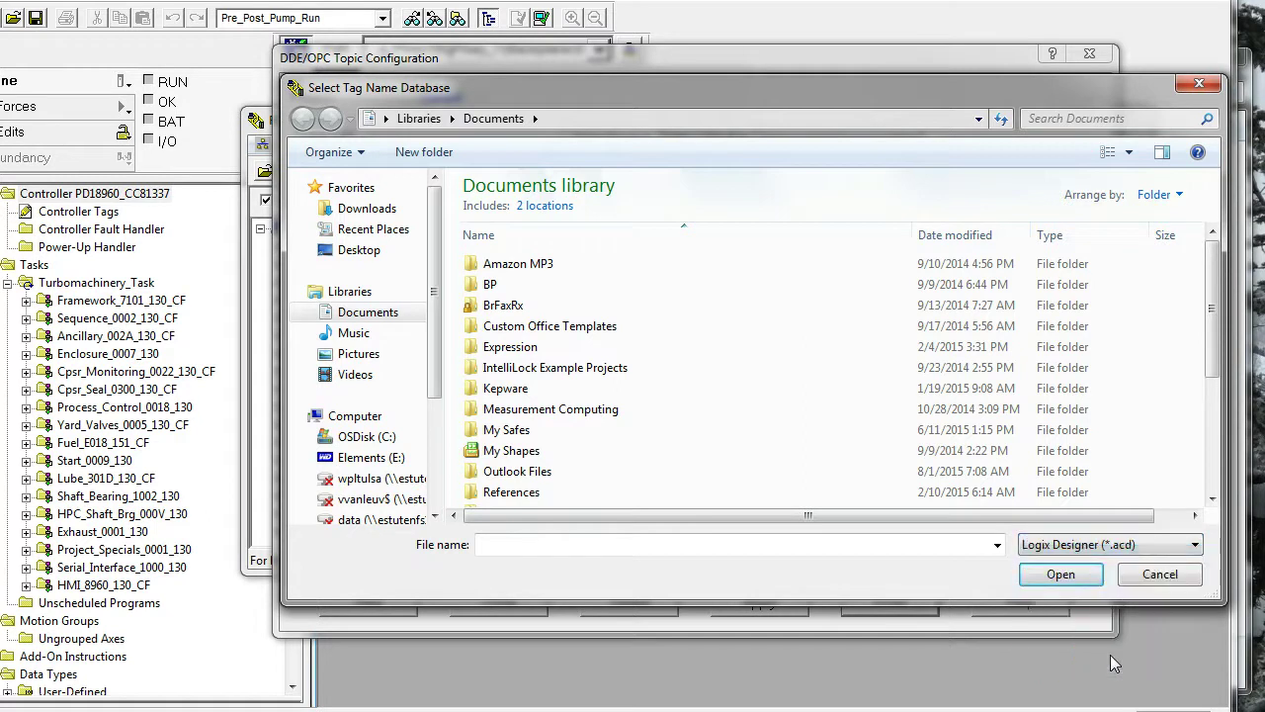
Choose PD18960_CC81337_0013_999.ACD from Williams > Sites > Big Piney > PLC > Unit 1 as the Test topic's symbol database
click(687, 397)
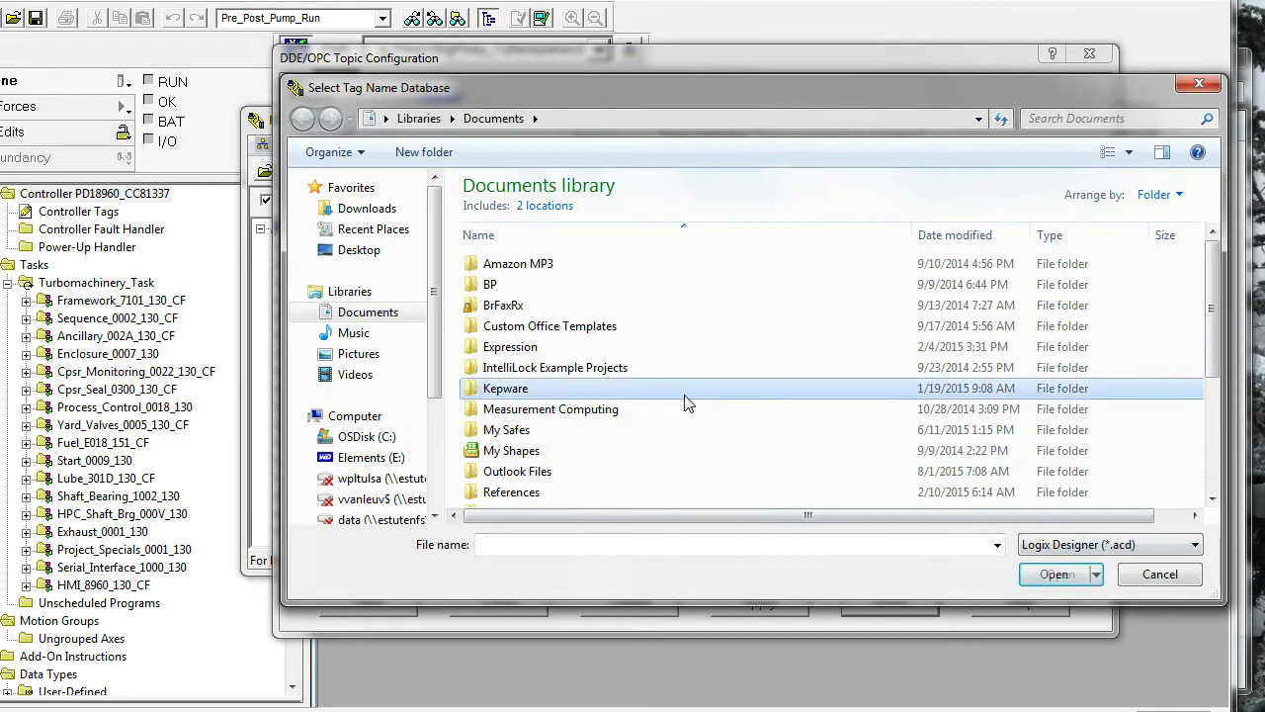
scroll(685, 398, down, 3)
click(553, 497)
double_click(554, 497)
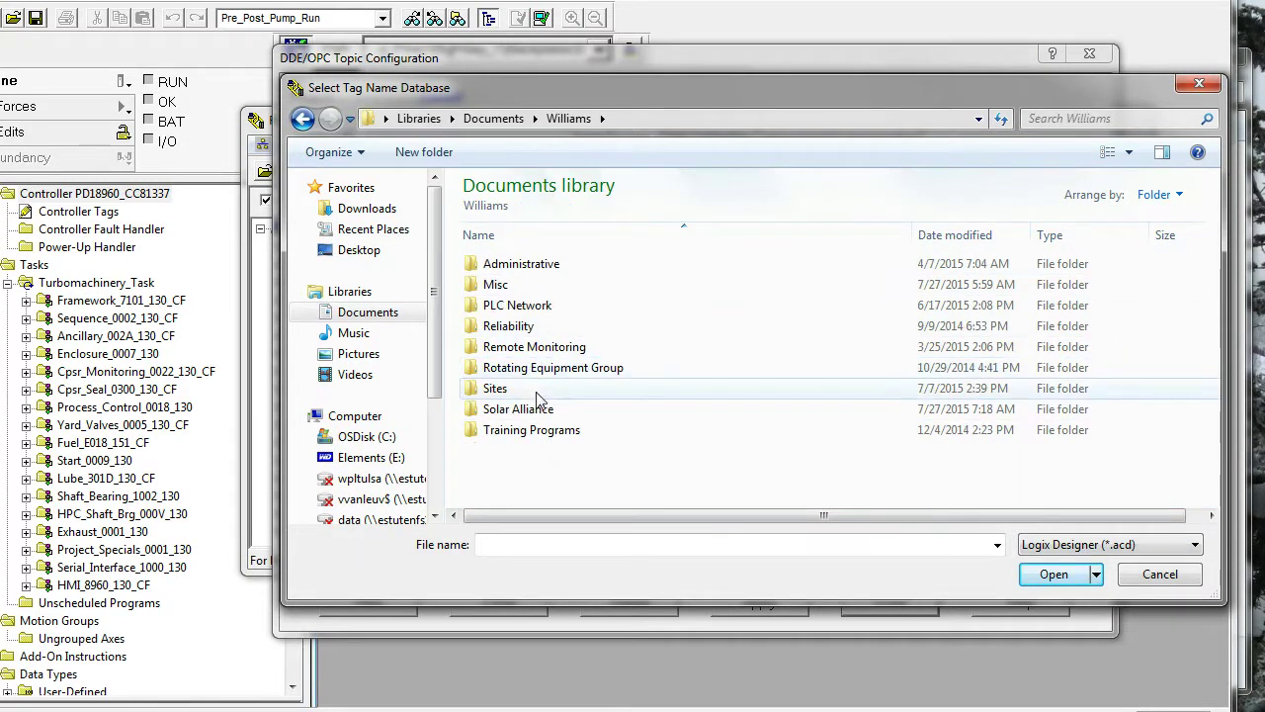
double_click(499, 388)
click(546, 276)
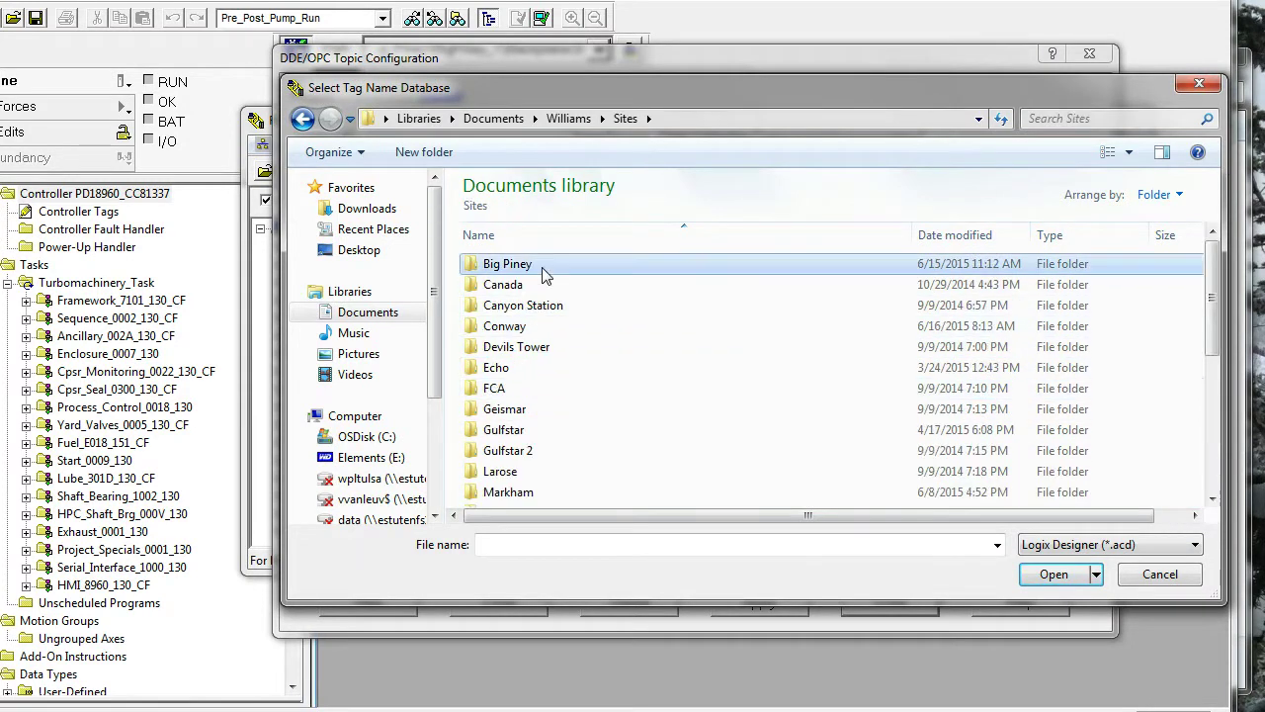
double_click(496, 273)
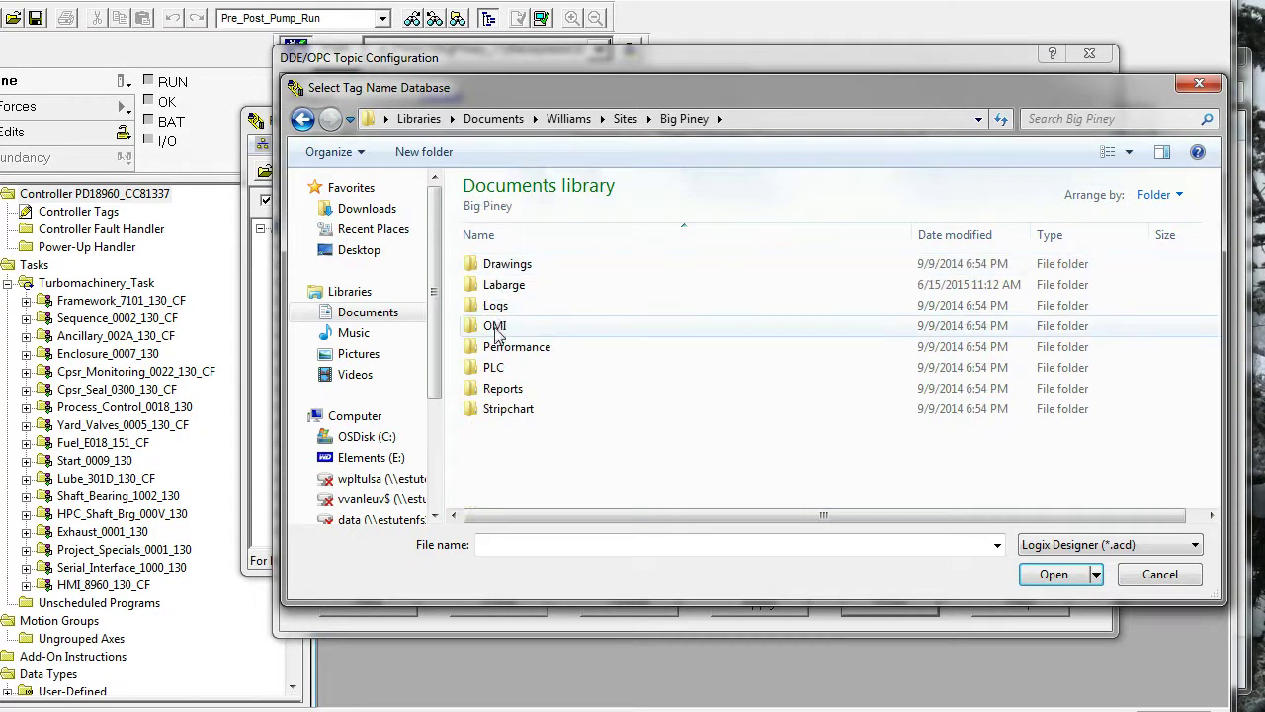
double_click(494, 366)
double_click(504, 290)
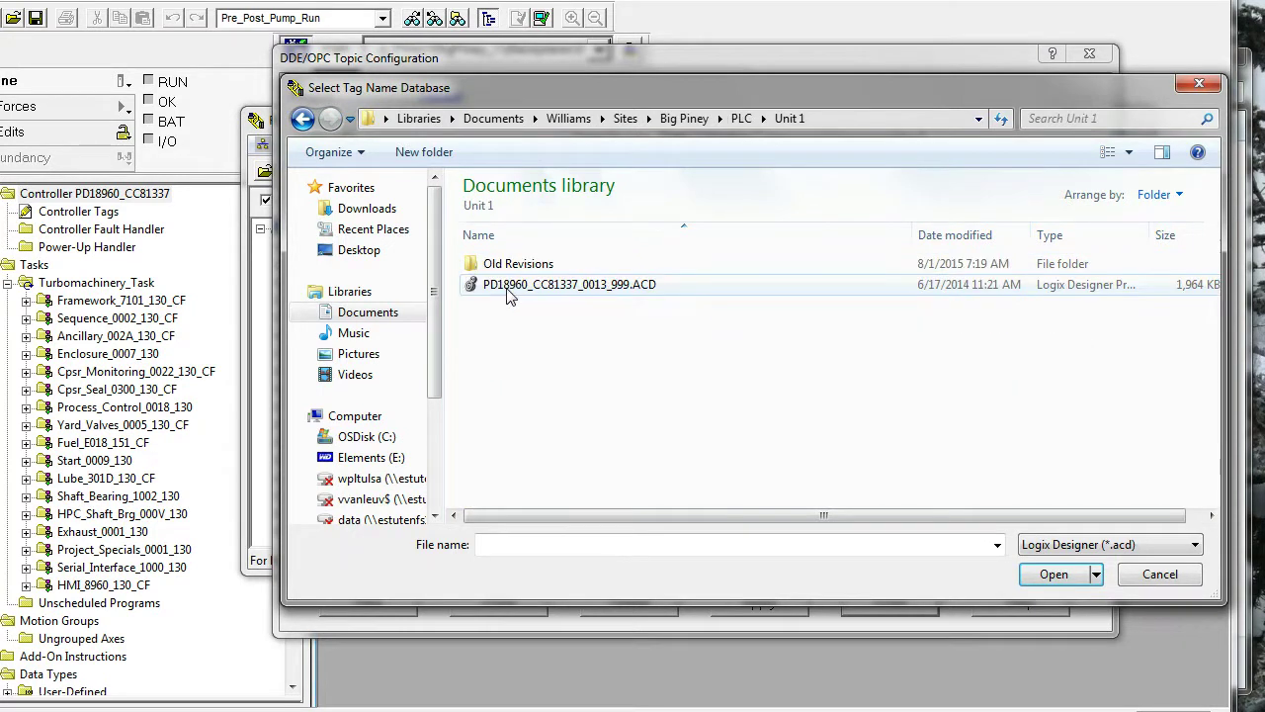
double_click(530, 288)
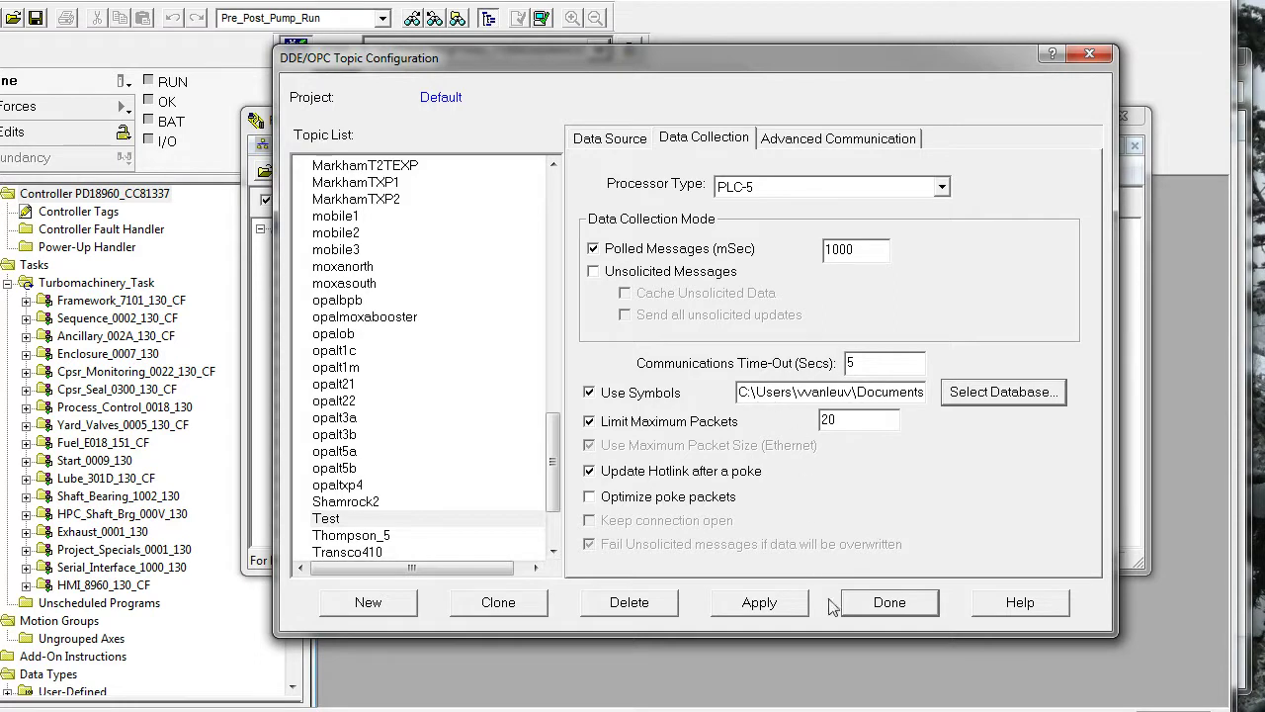
Finish the topic configuration, accepting the update of the Test topic, and close the RSLinx window
click(886, 602)
click(620, 392)
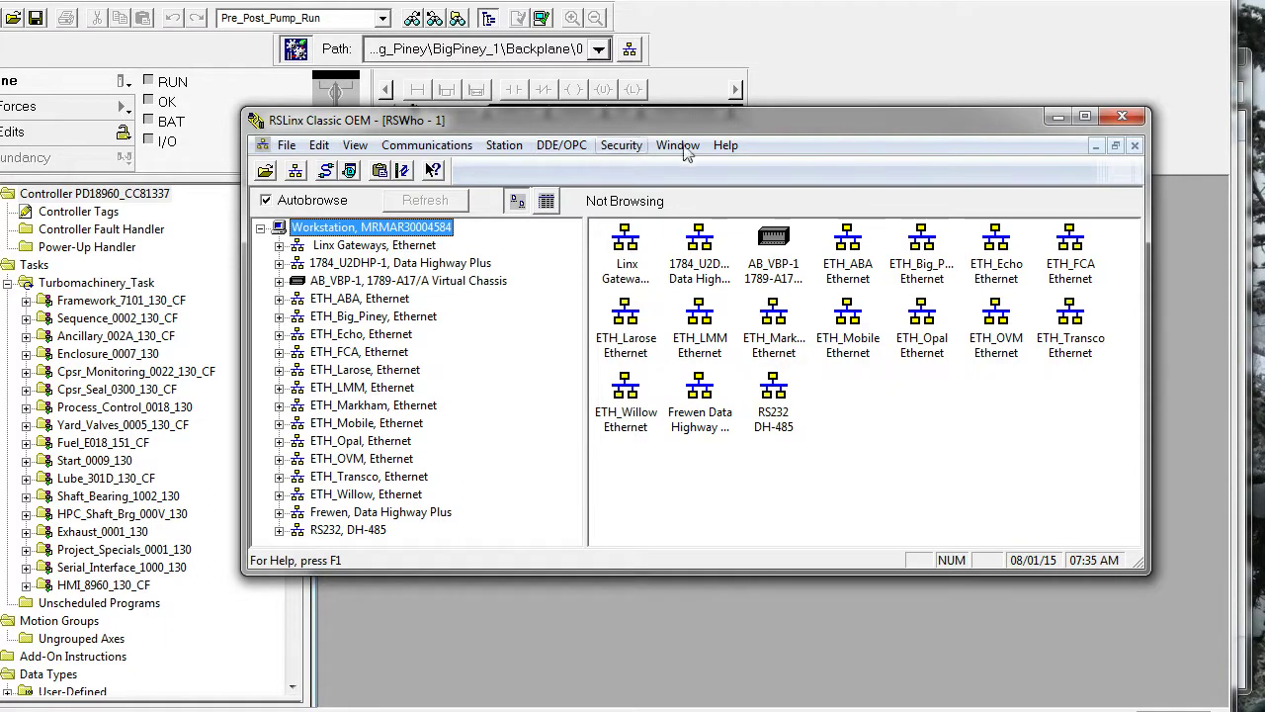
click(1122, 117)
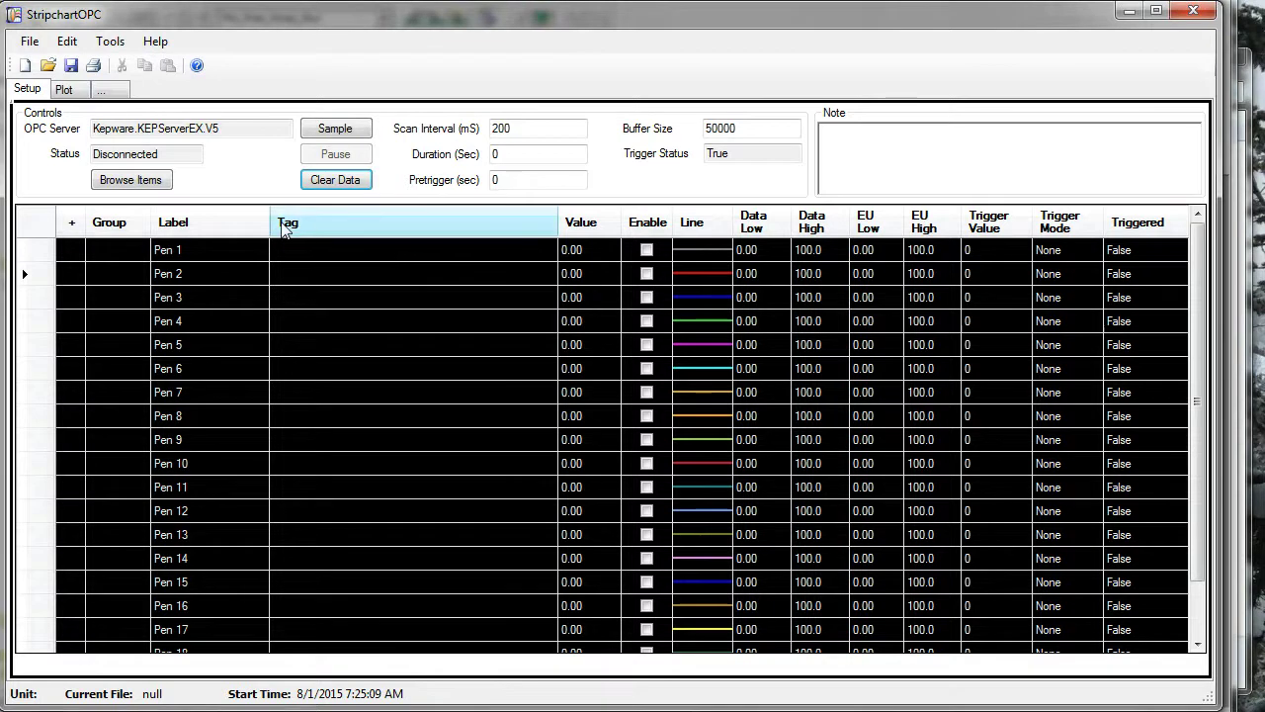
In StripchartOPC, browse the available OPC servers and connect to RSLinx OPC Server
click(159, 186)
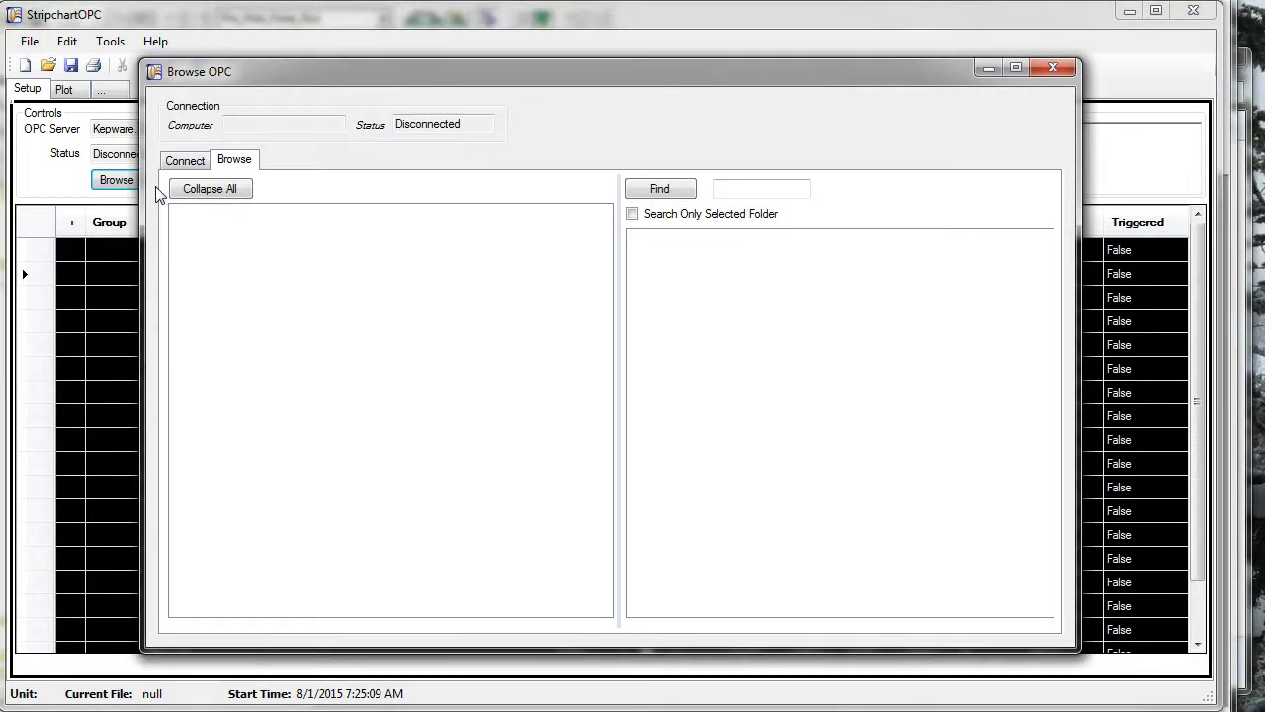
click(187, 163)
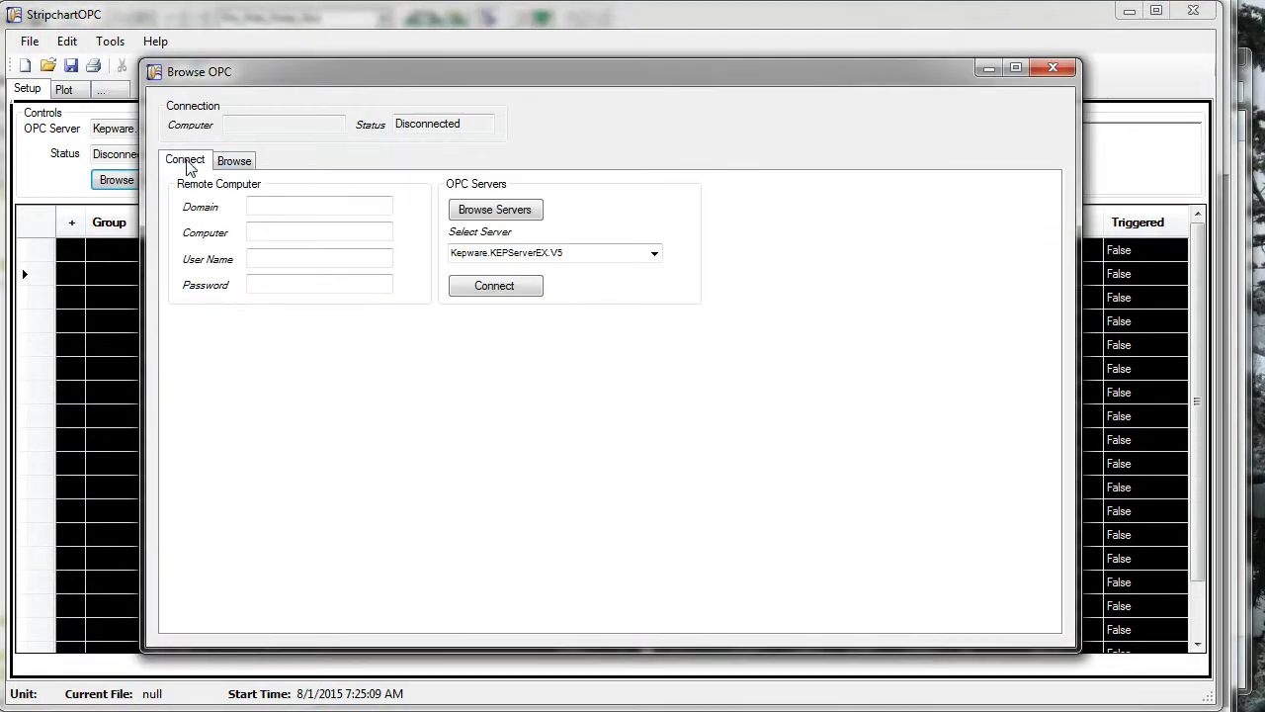
click(485, 212)
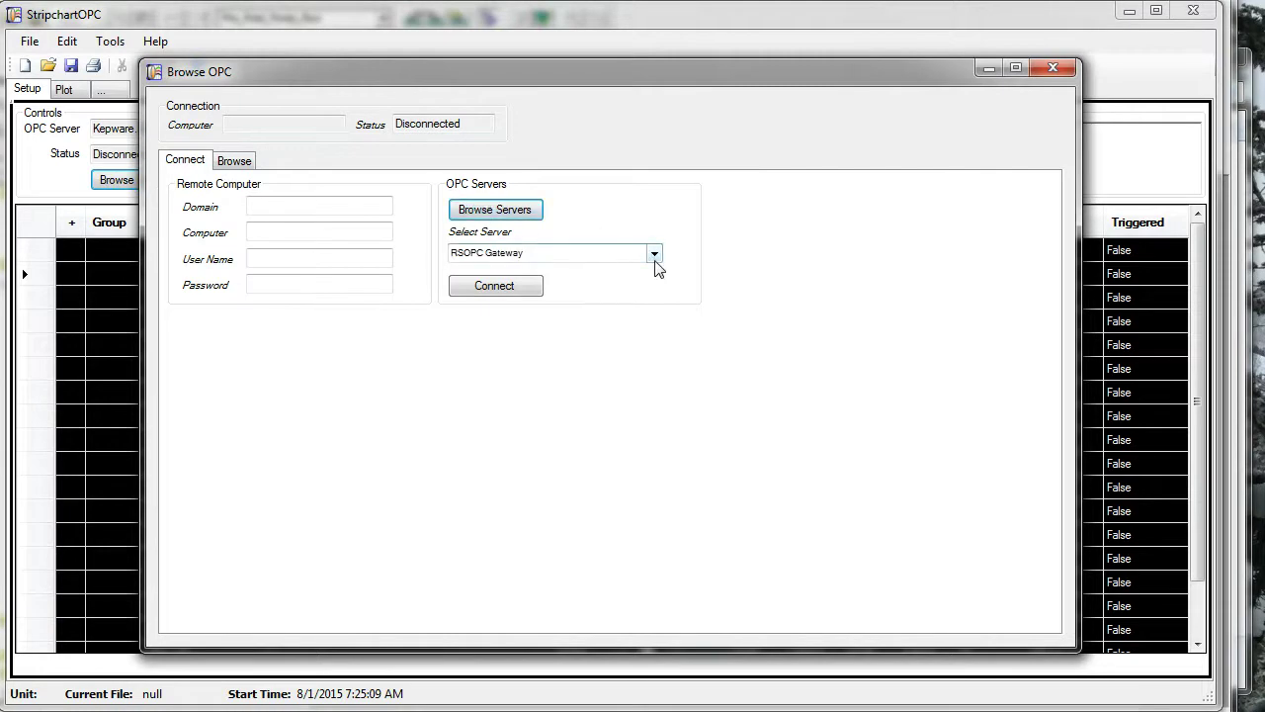
click(652, 255)
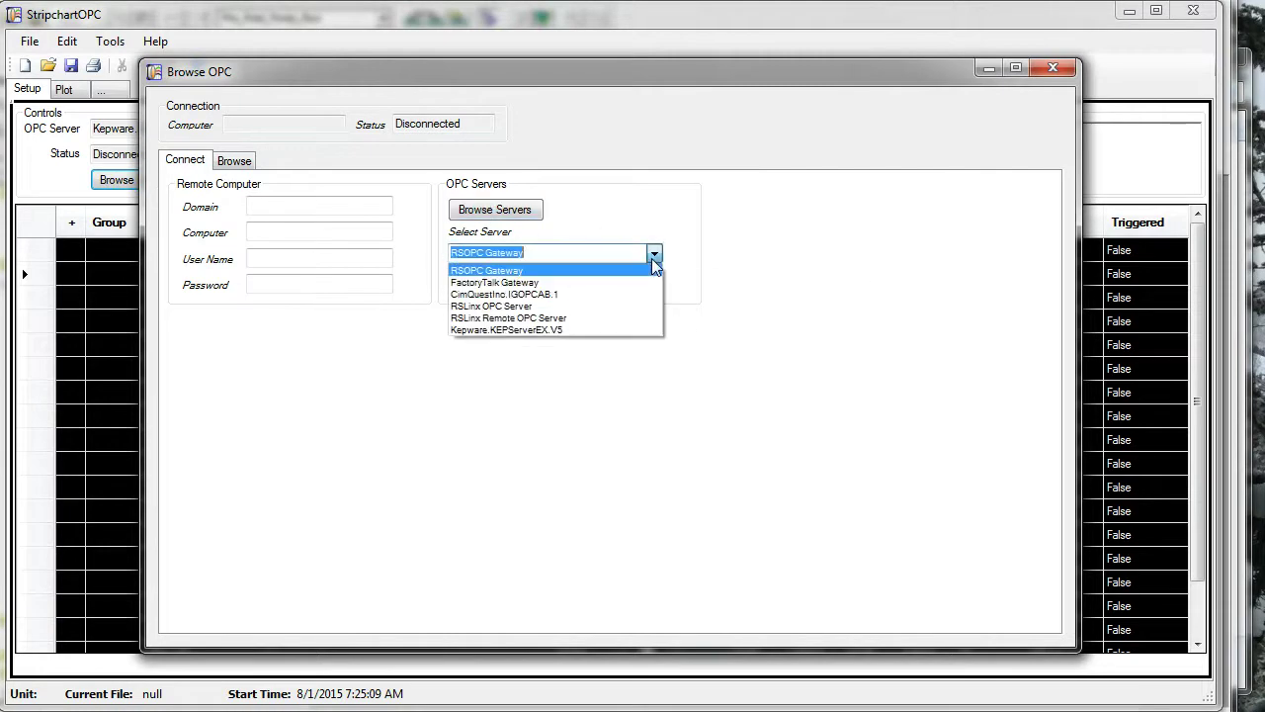
click(601, 307)
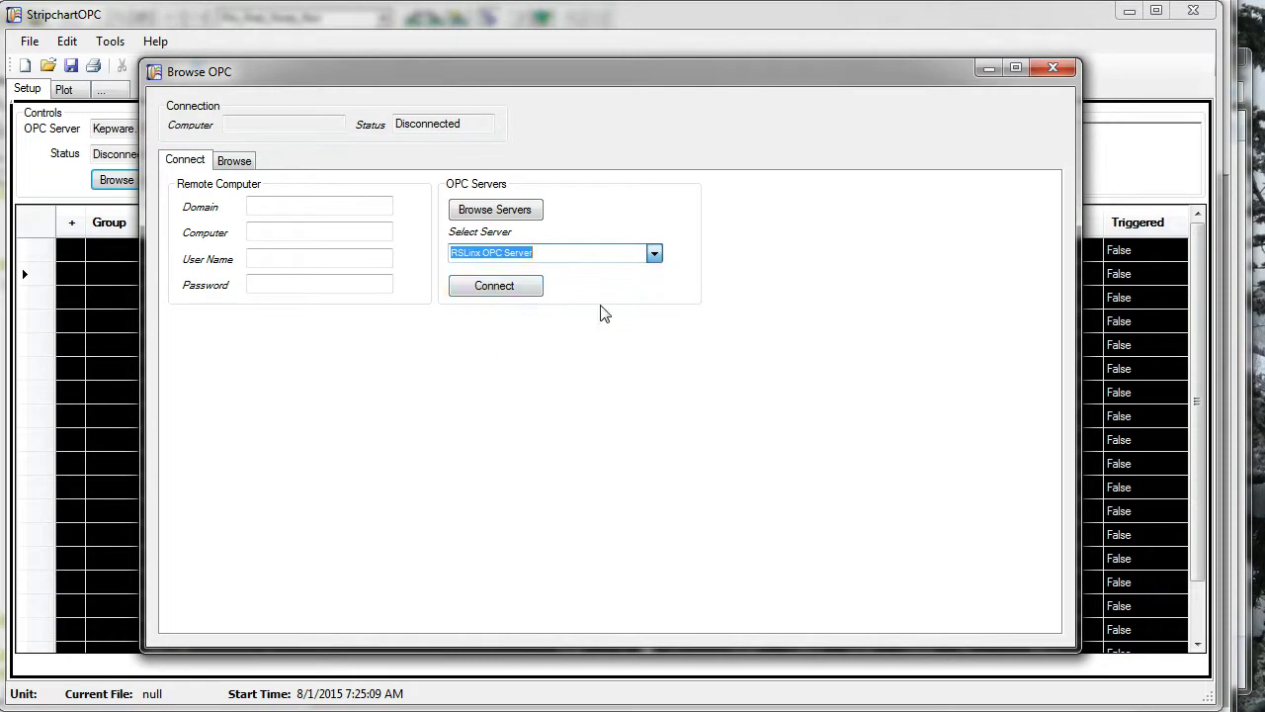
click(504, 286)
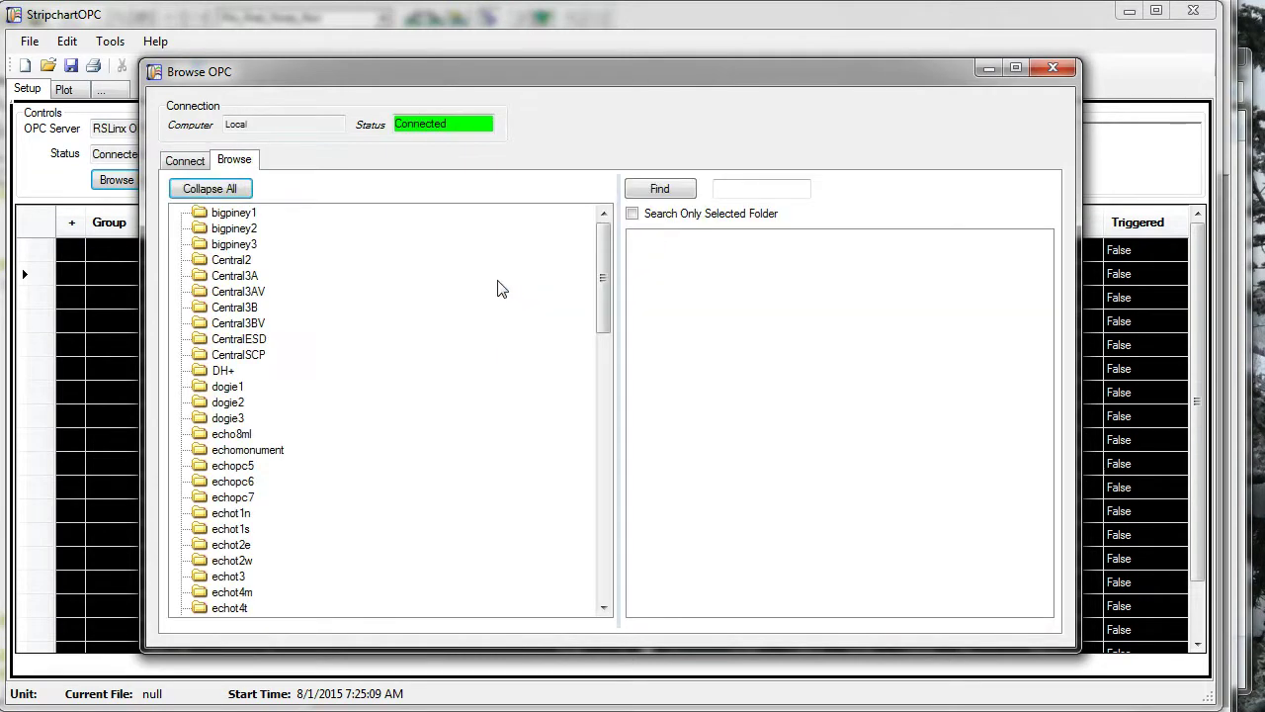
Expand the bigpiney1 topic and its Online folder to view the controller's tag folders
double_click(233, 216)
double_click(243, 245)
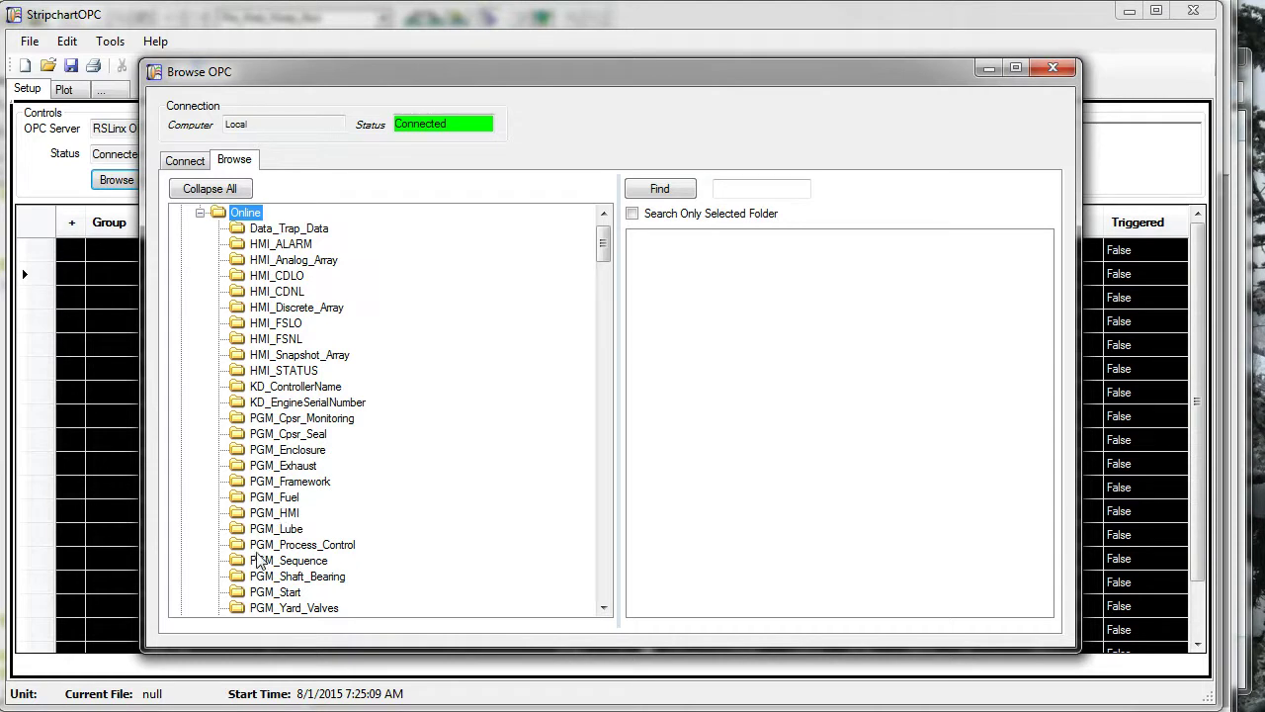
scroll(307, 535, down, 1)
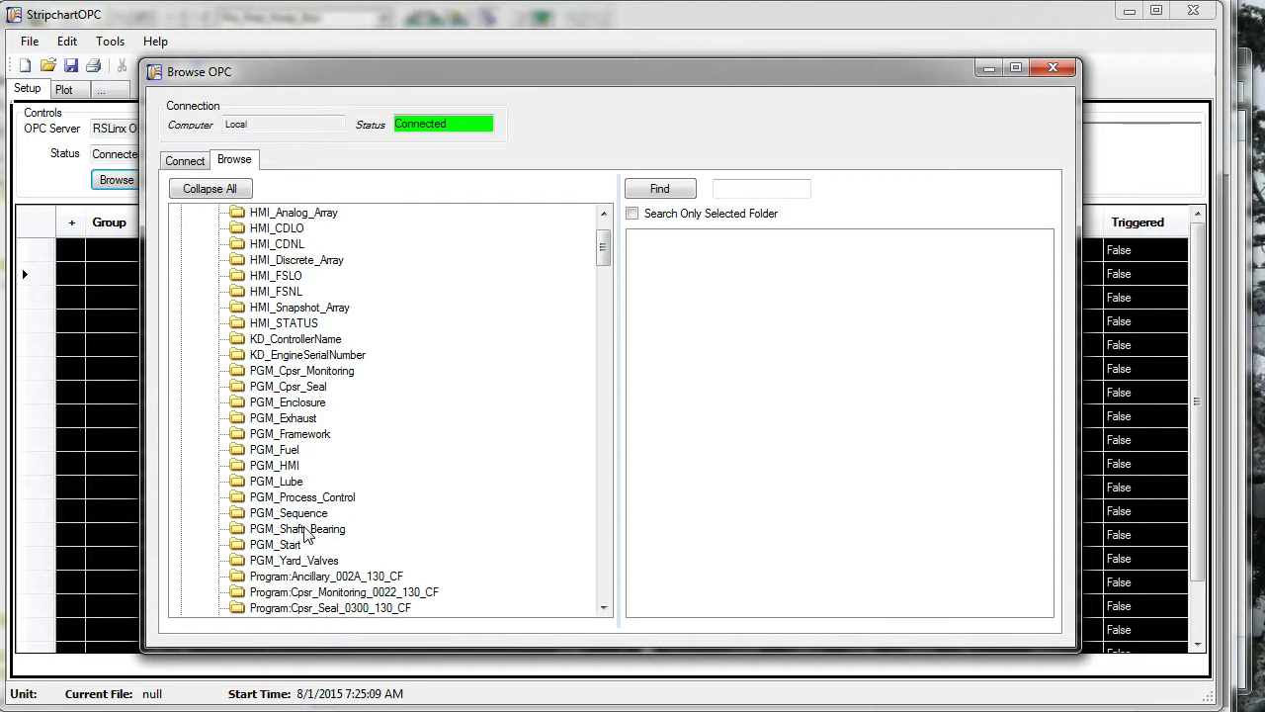
scroll(307, 535, up, 2)
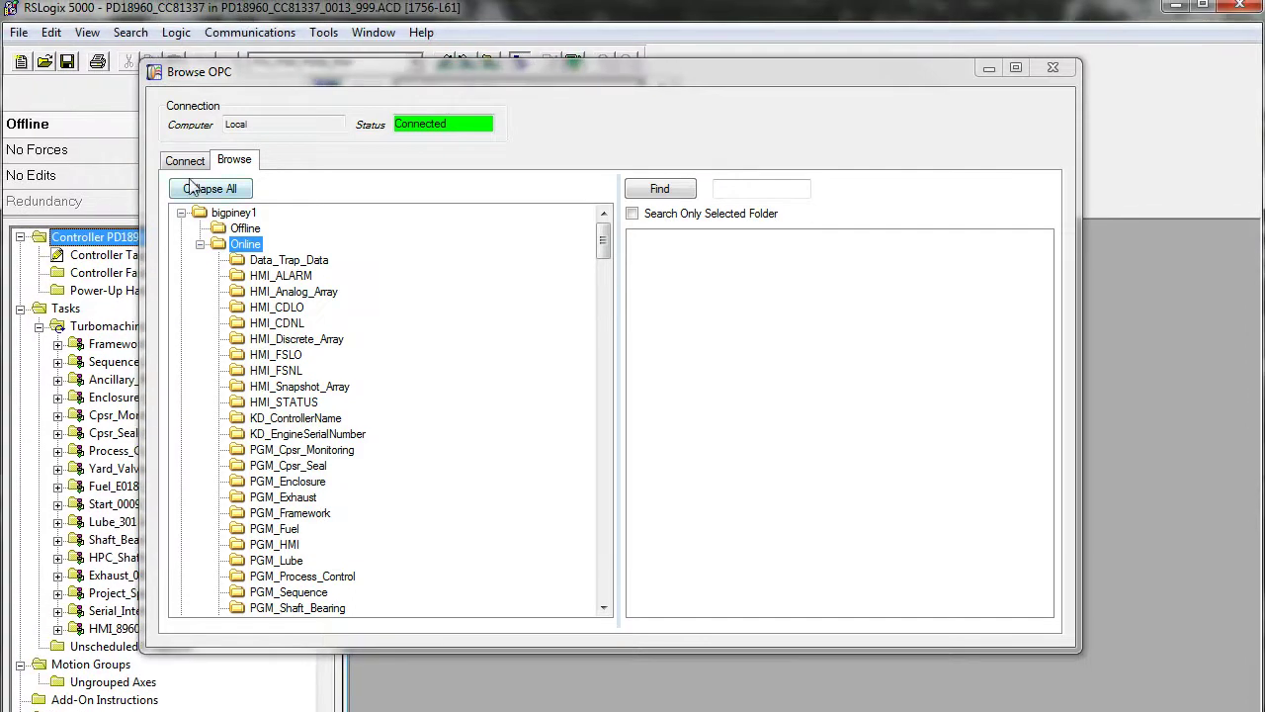
Open the Controller Tags in RSLogix 5000 and inspect the matching Data_Trap_Data array in the OPC browser, collapsing it again
click(987, 69)
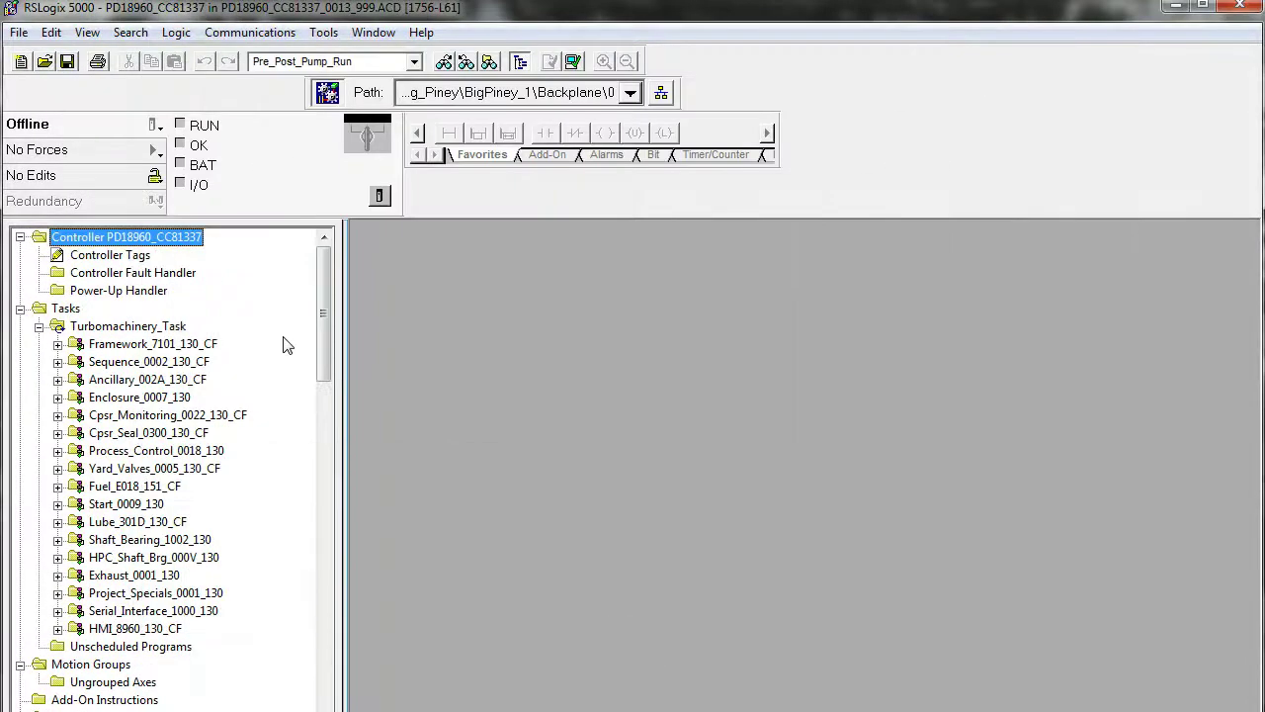
double_click(108, 255)
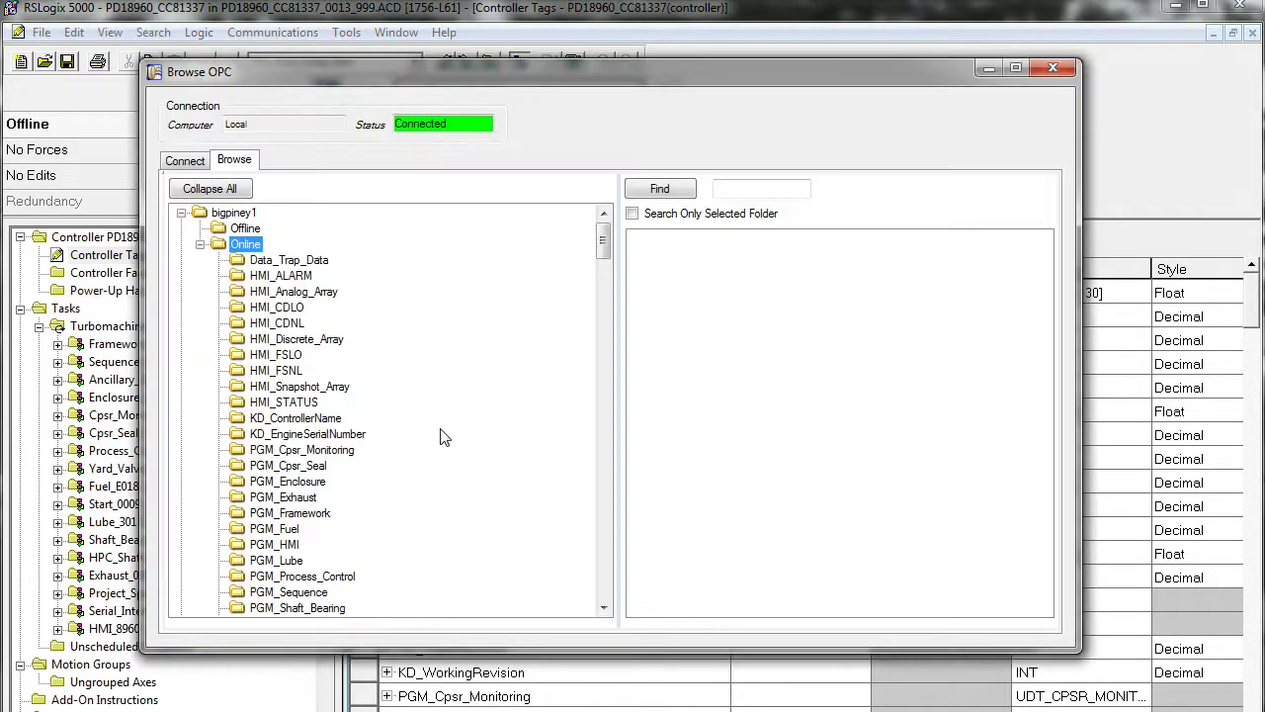
double_click(275, 261)
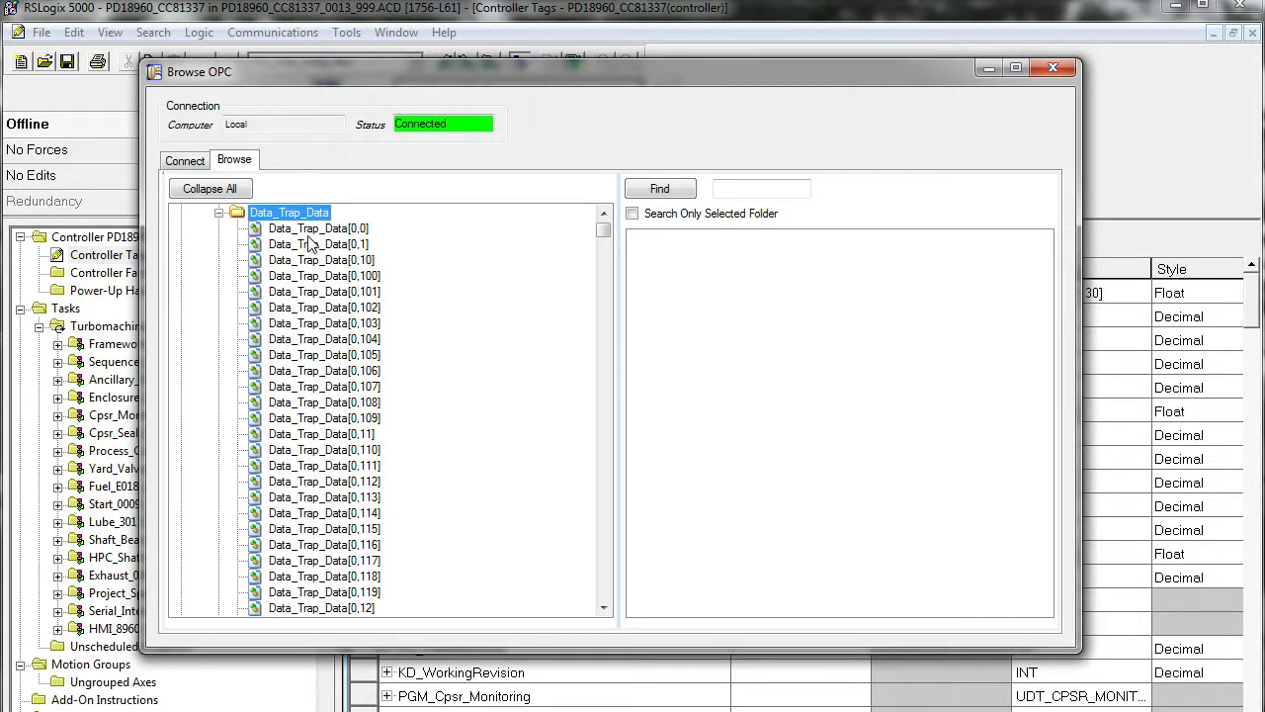
click(218, 213)
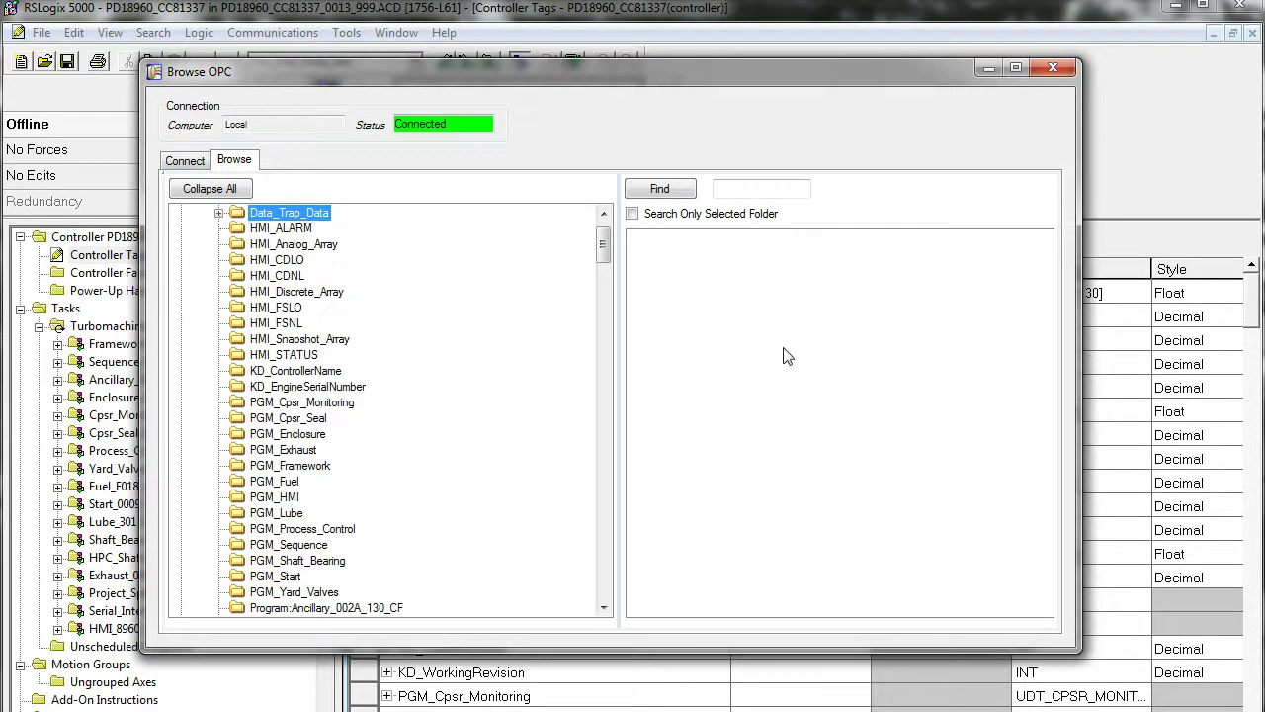
Return to RSLogix 5000 and review the controller-scoped tags down through the PGM_ tags
click(1149, 213)
click(989, 68)
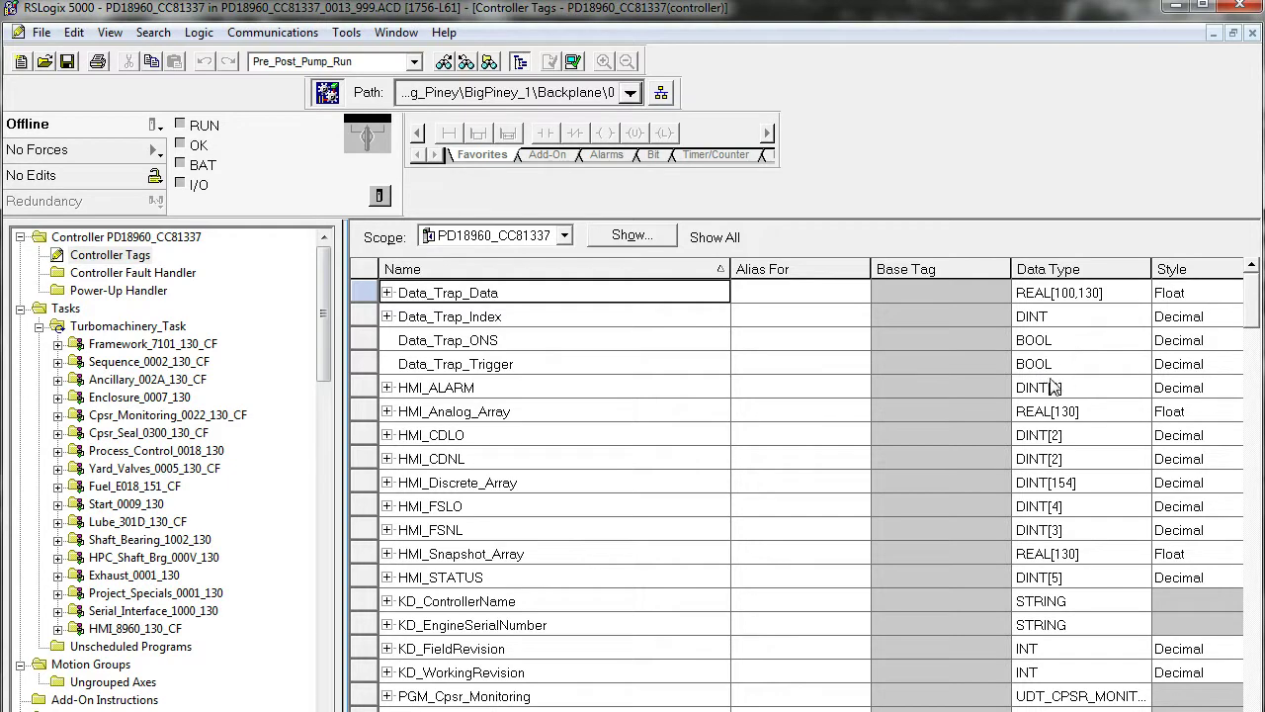
drag(1259, 302, 1259, 348)
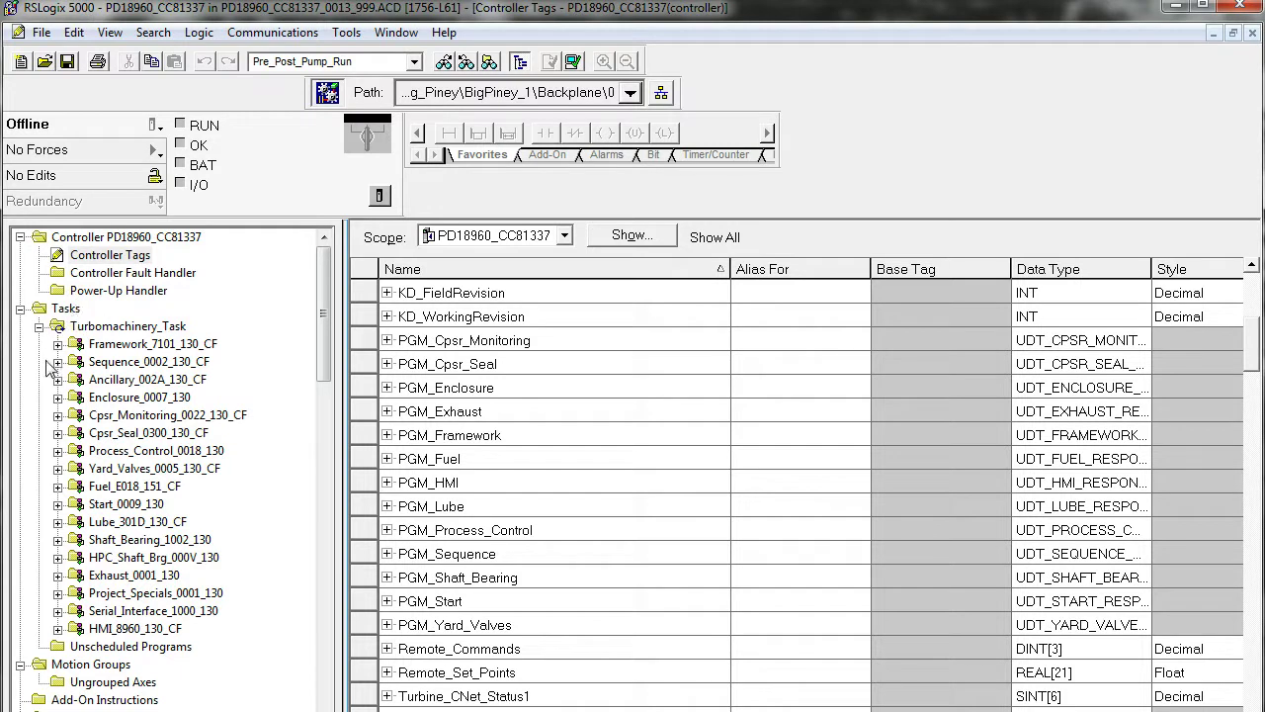
Open the Program Tags of Cpsr_Monitoring_0022_130_CF in RSLogix 5000 and look through its alarm, analog and setpoint tags
click(57, 415)
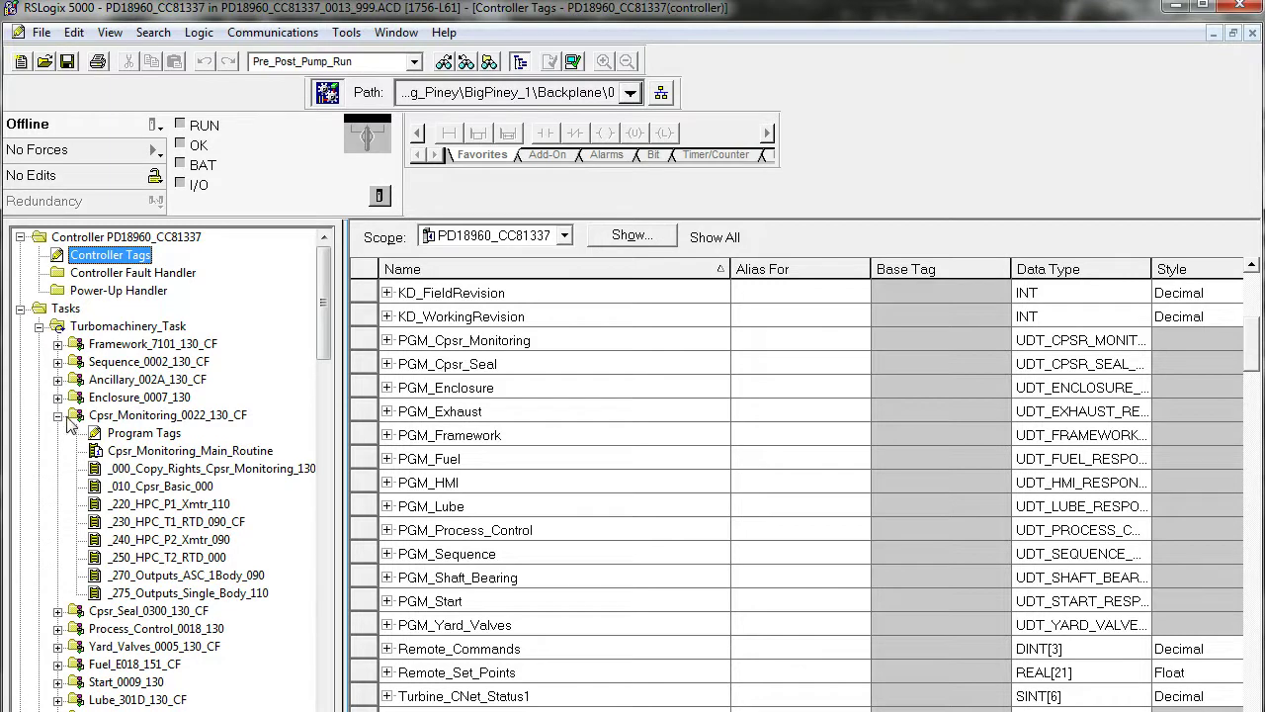
double_click(145, 437)
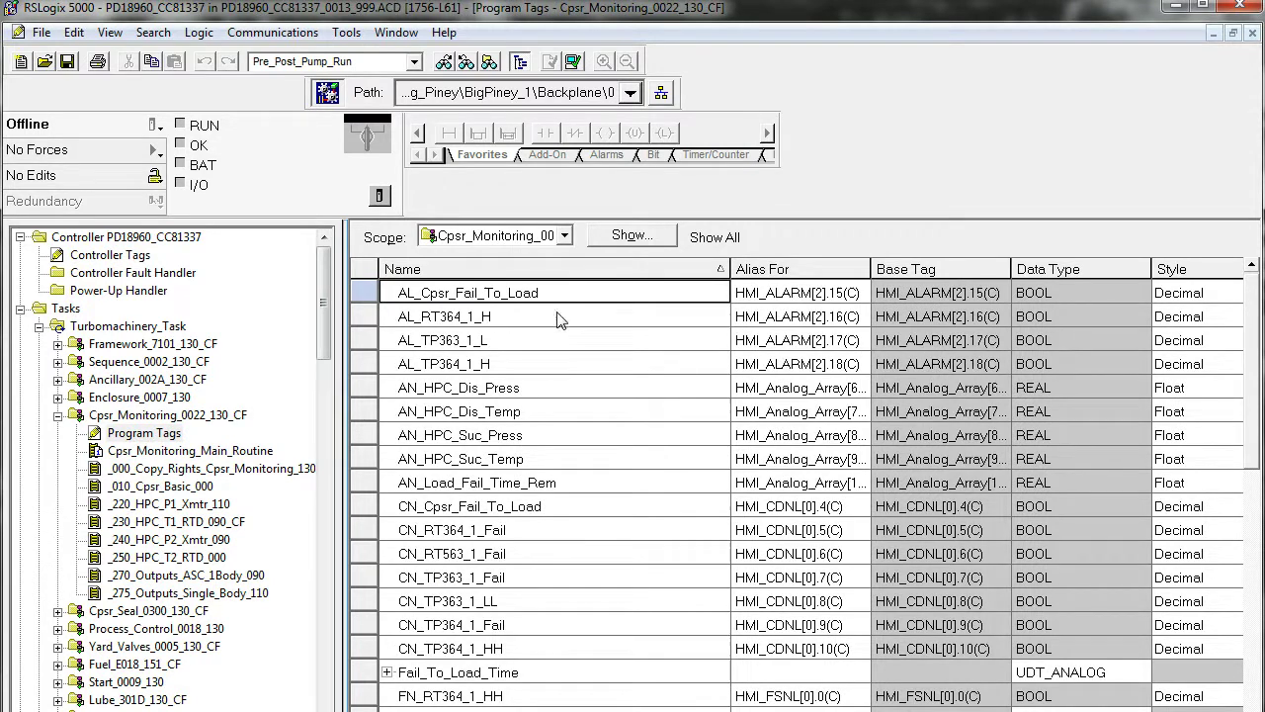
click(529, 583)
scroll(529, 583, down, 3)
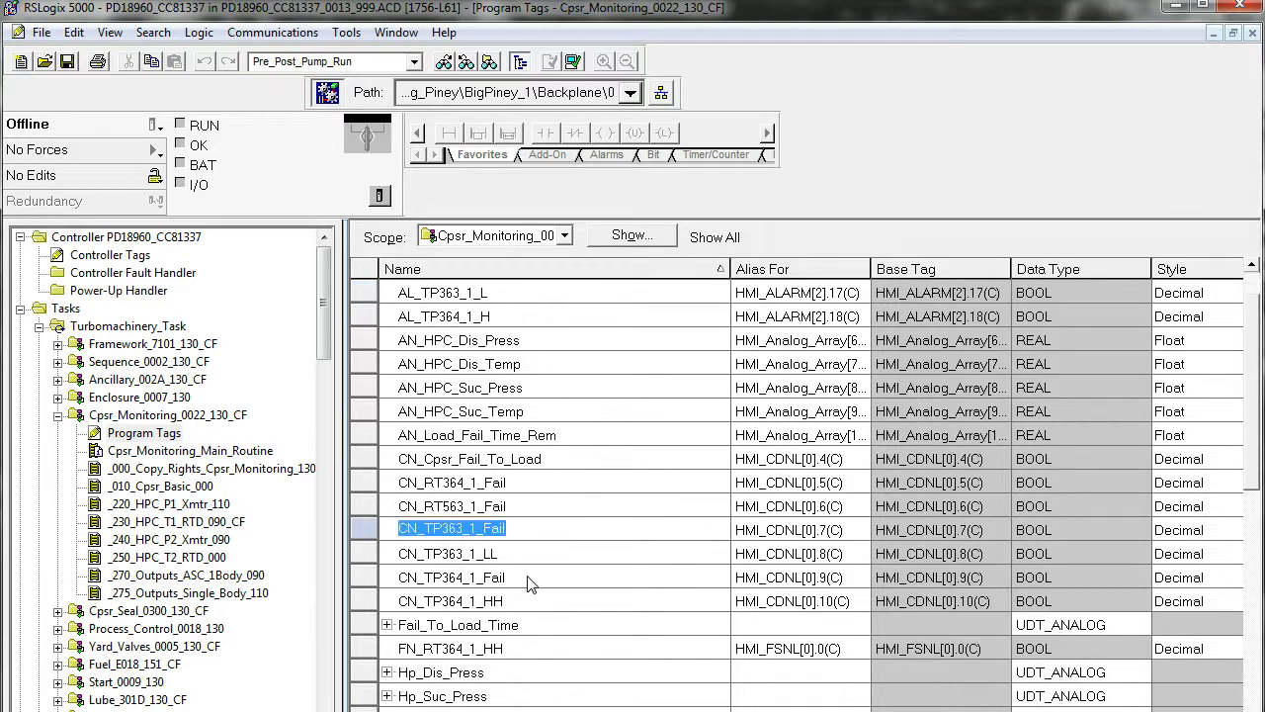
scroll(529, 584, down, 3)
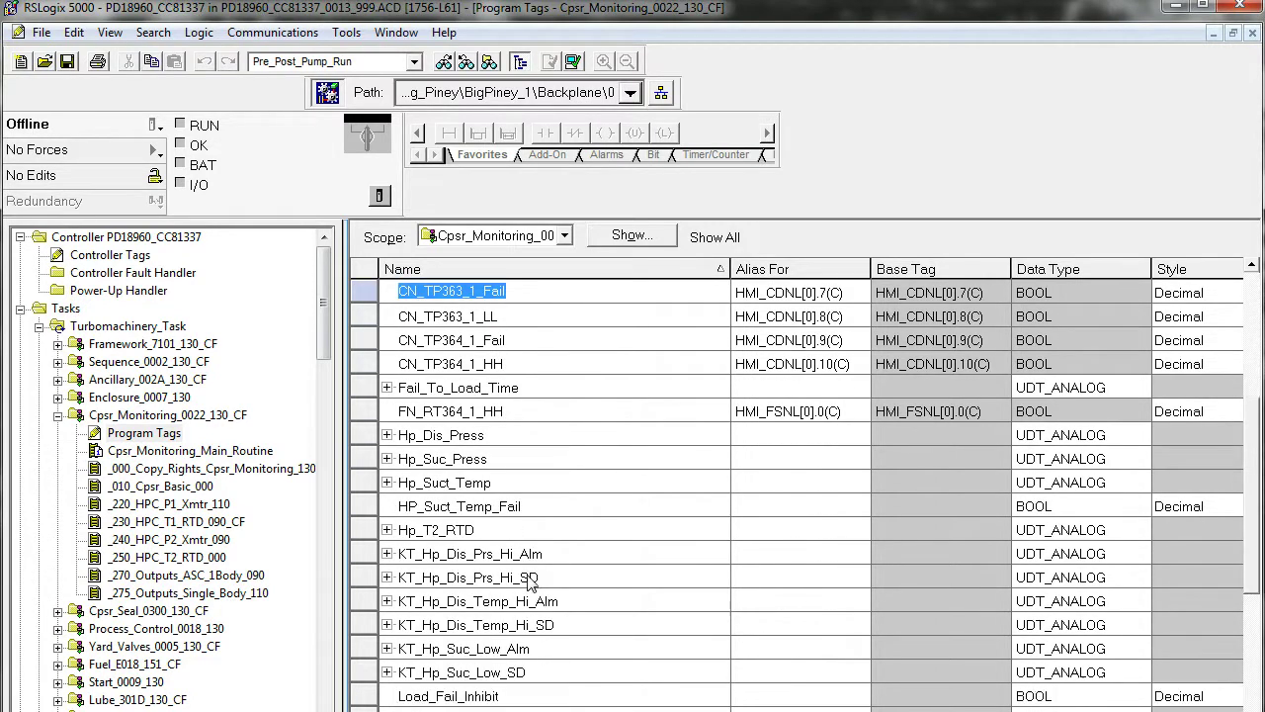
scroll(513, 554, down, 4)
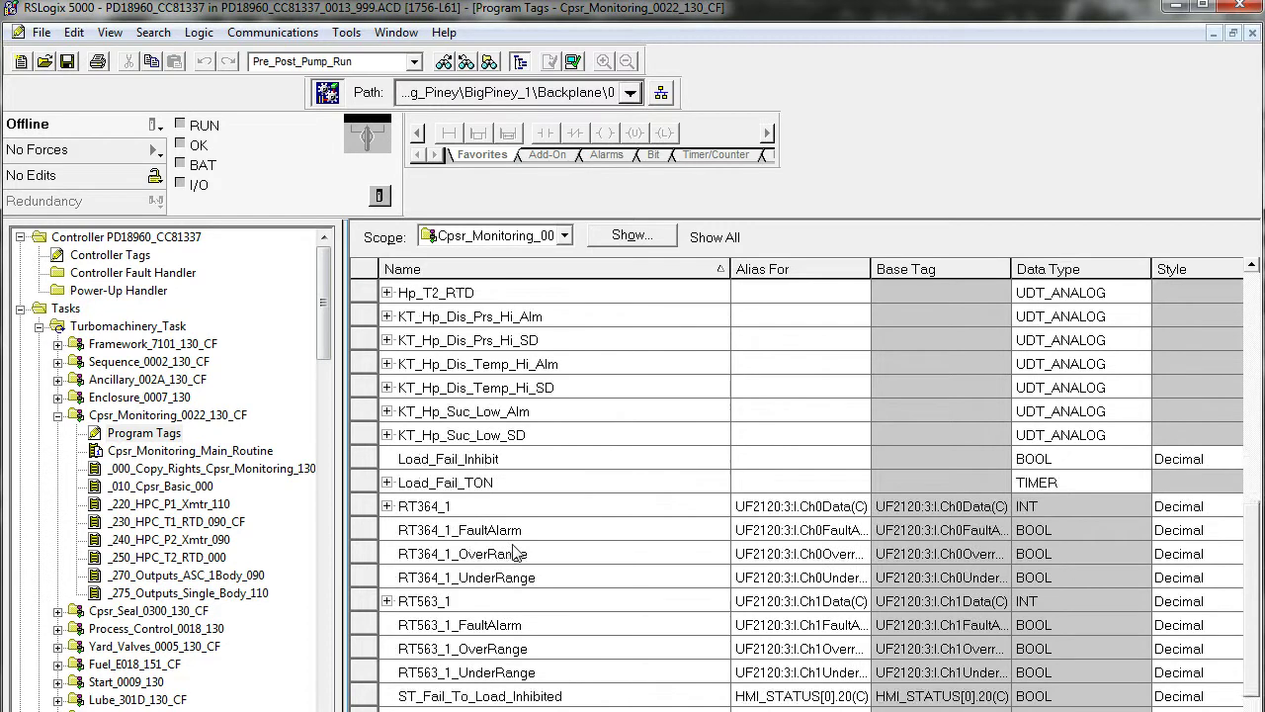
scroll(514, 554, up, 2)
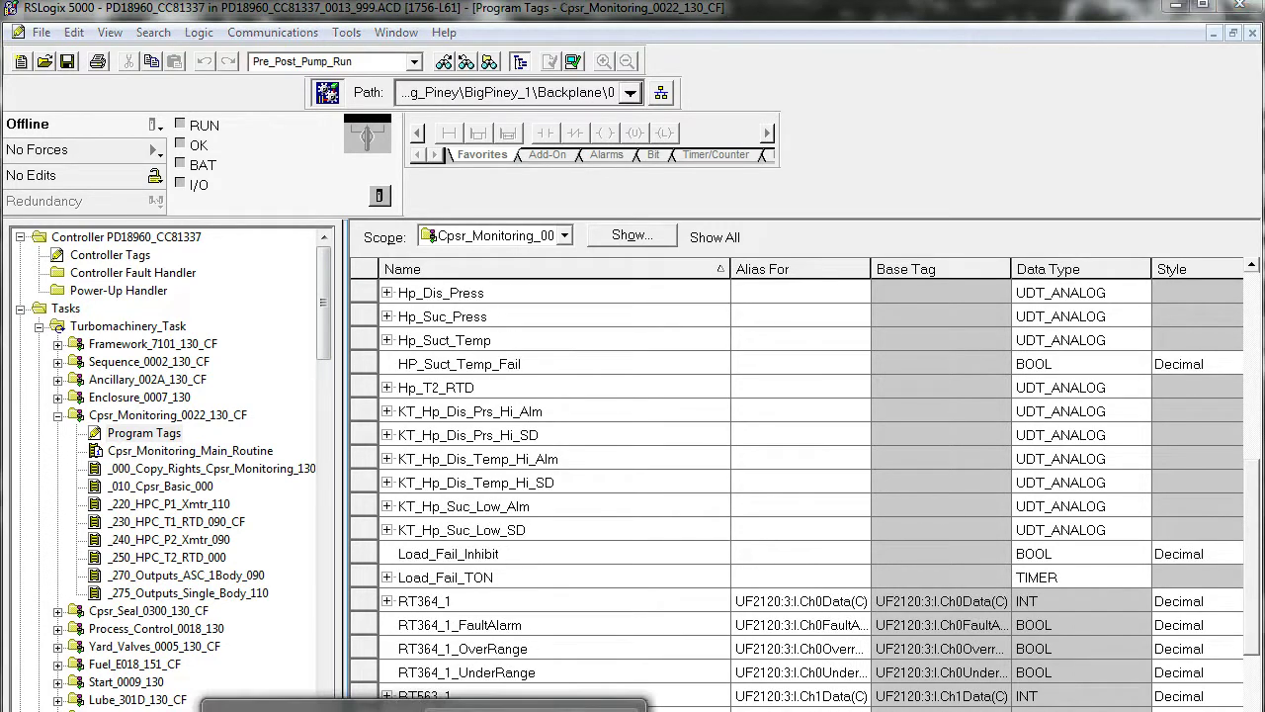
Switch back to the OPC browser and expand Program:Cpsr_Monitoring_0022_130_CF and its Fail_To_Load_Time folder
click(504, 704)
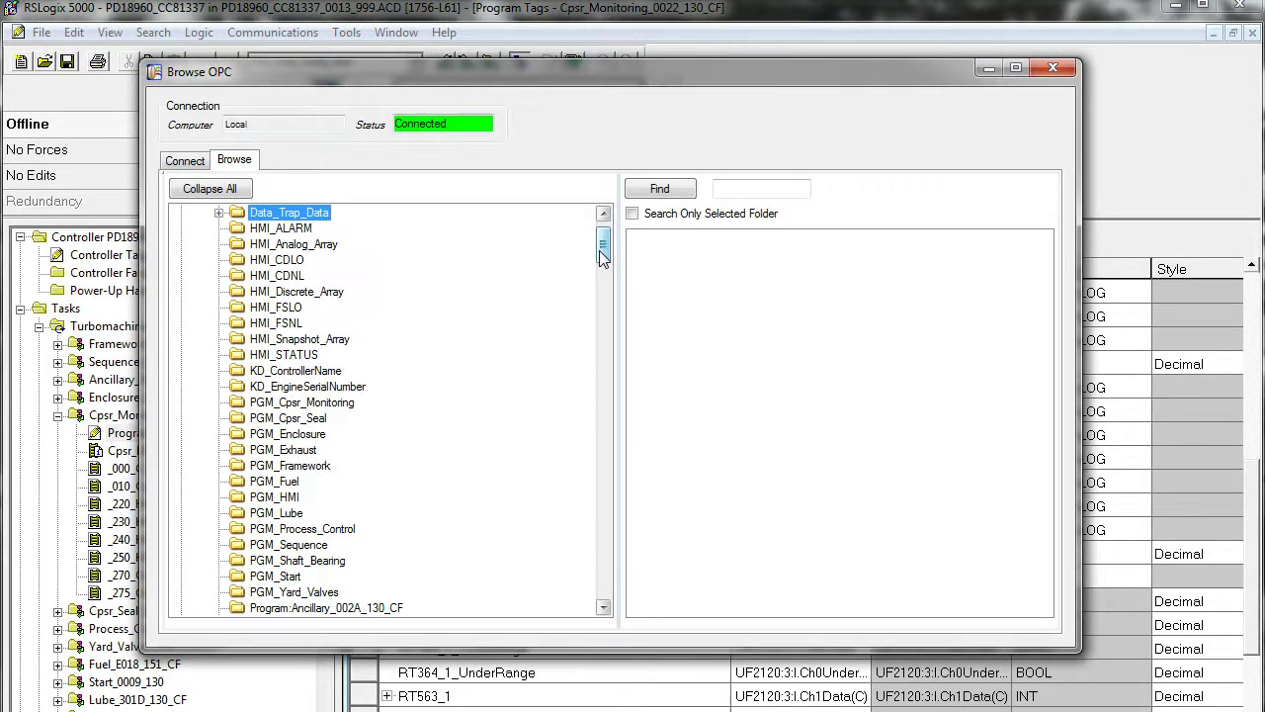
scroll(598, 287, down, 4)
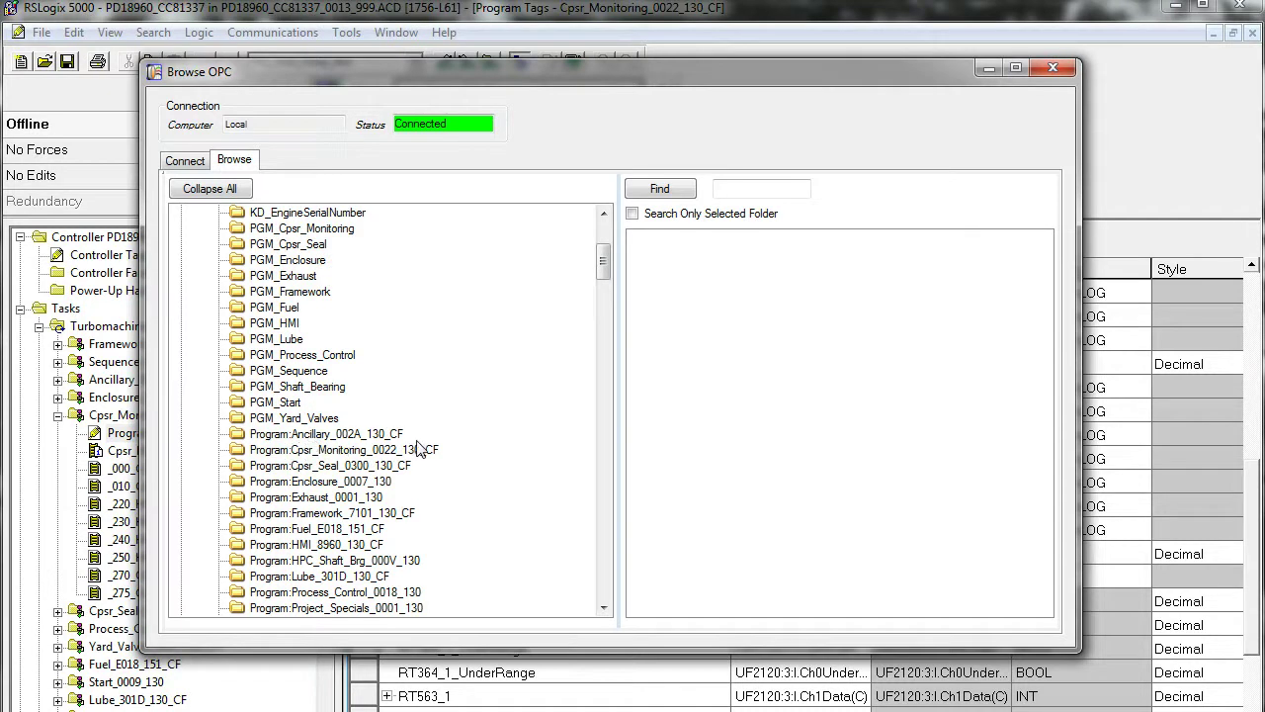
double_click(346, 449)
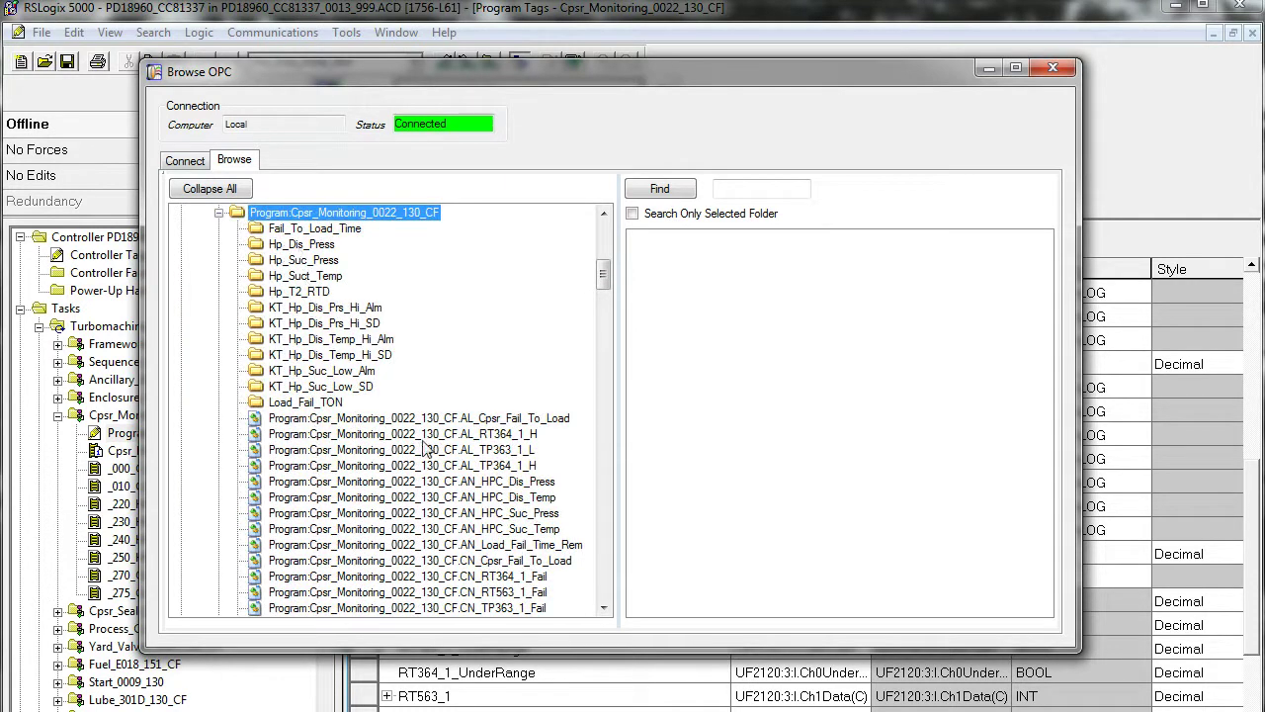
double_click(306, 230)
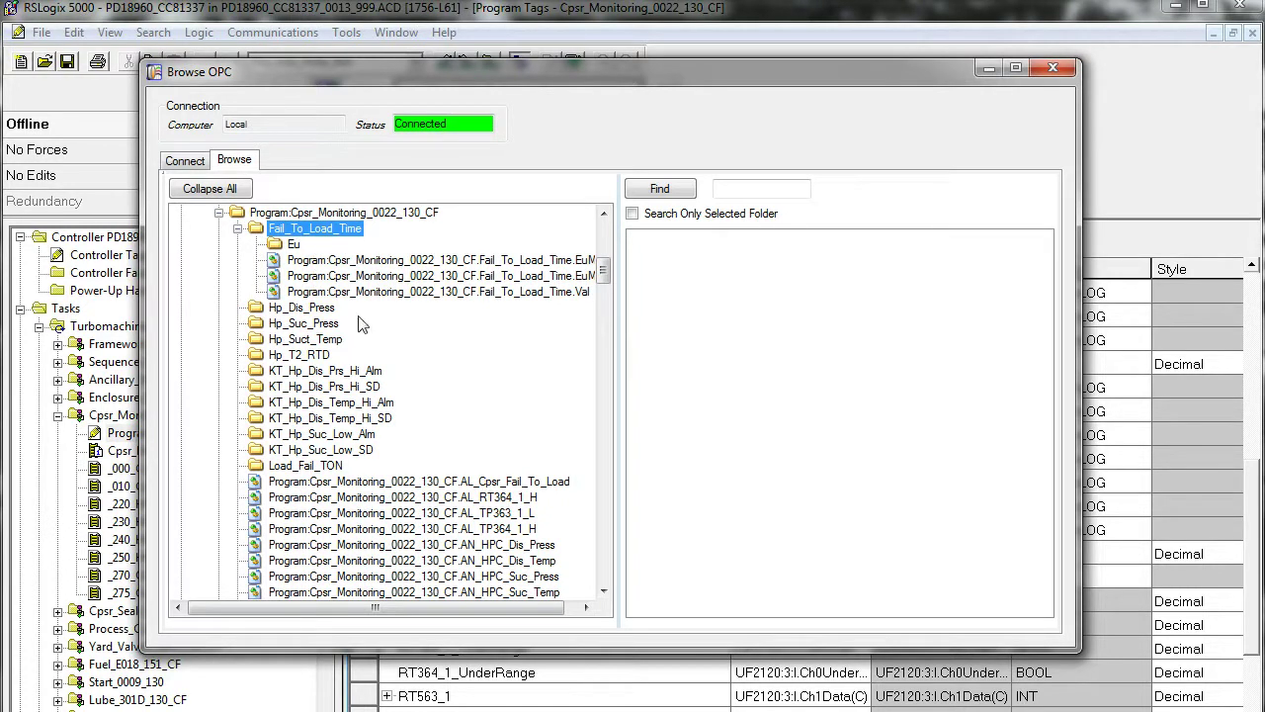
Look through the Cpsr_Monitoring_0022_130_CF program's OPC items, select AN_HPC_Dis_Press, and return to RSLogix 5000
scroll(359, 324, down, 4)
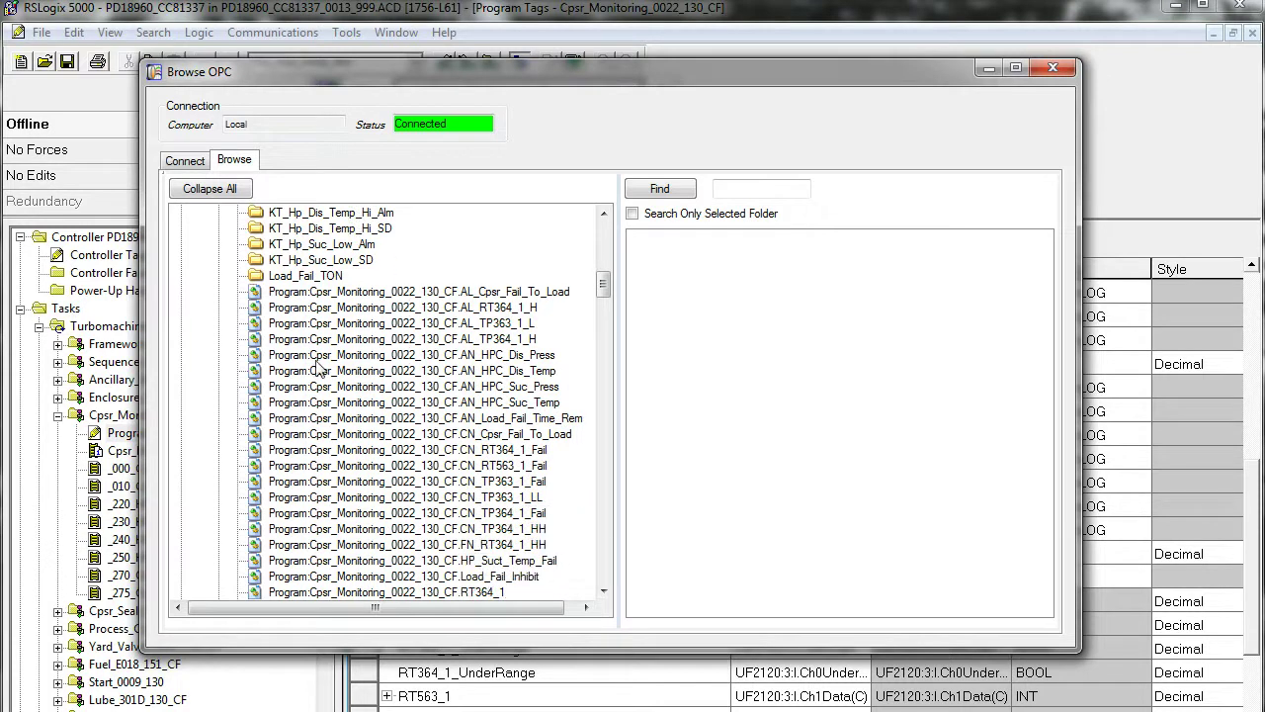
scroll(334, 395, down, 6)
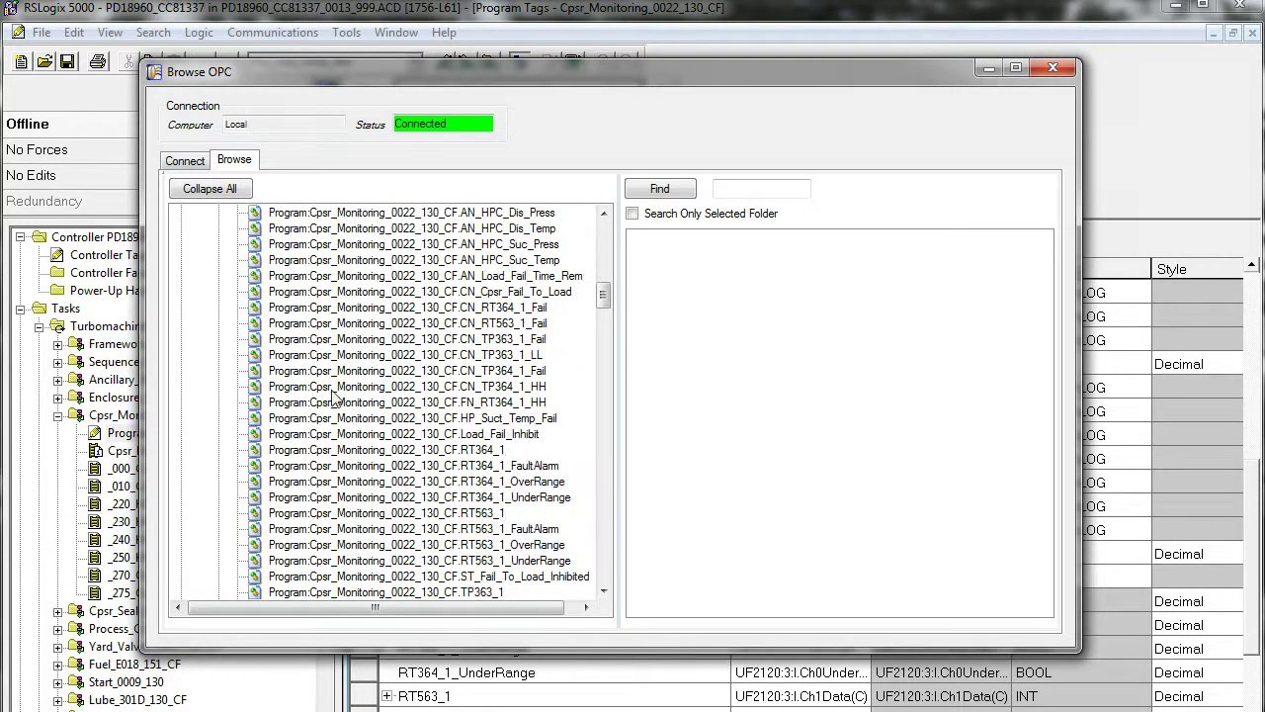
scroll(334, 396, up, 4)
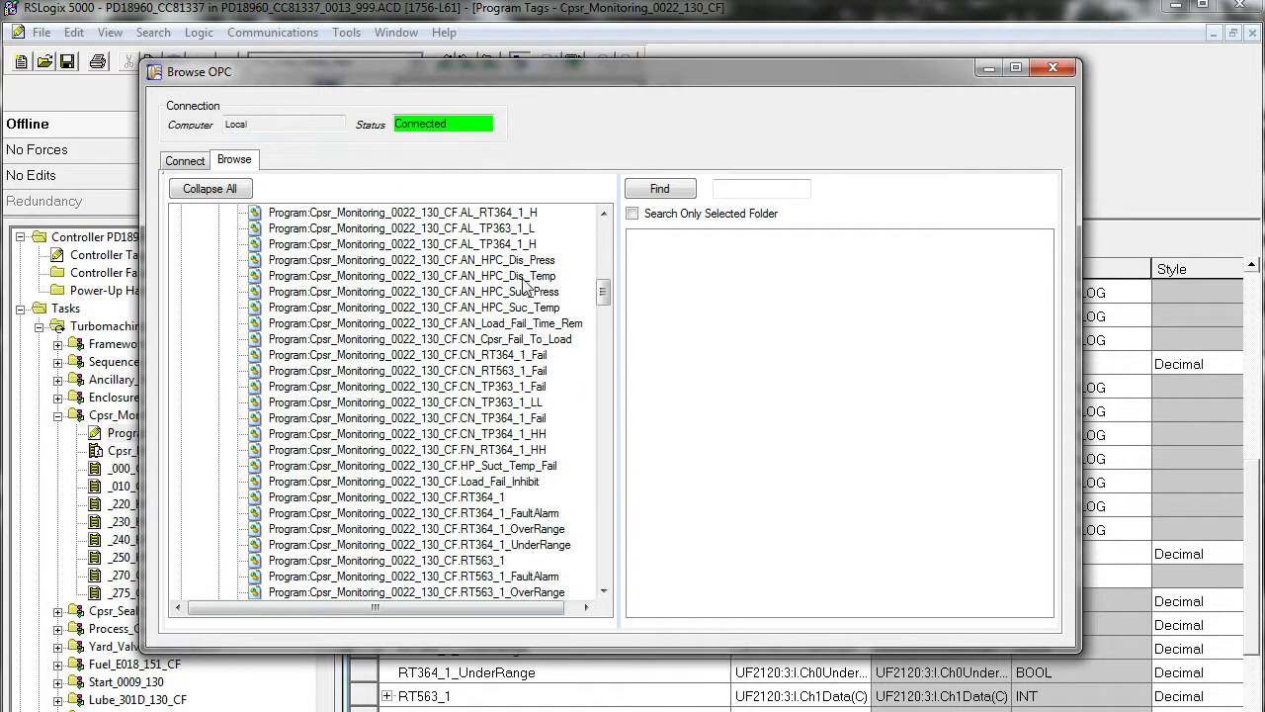
click(533, 260)
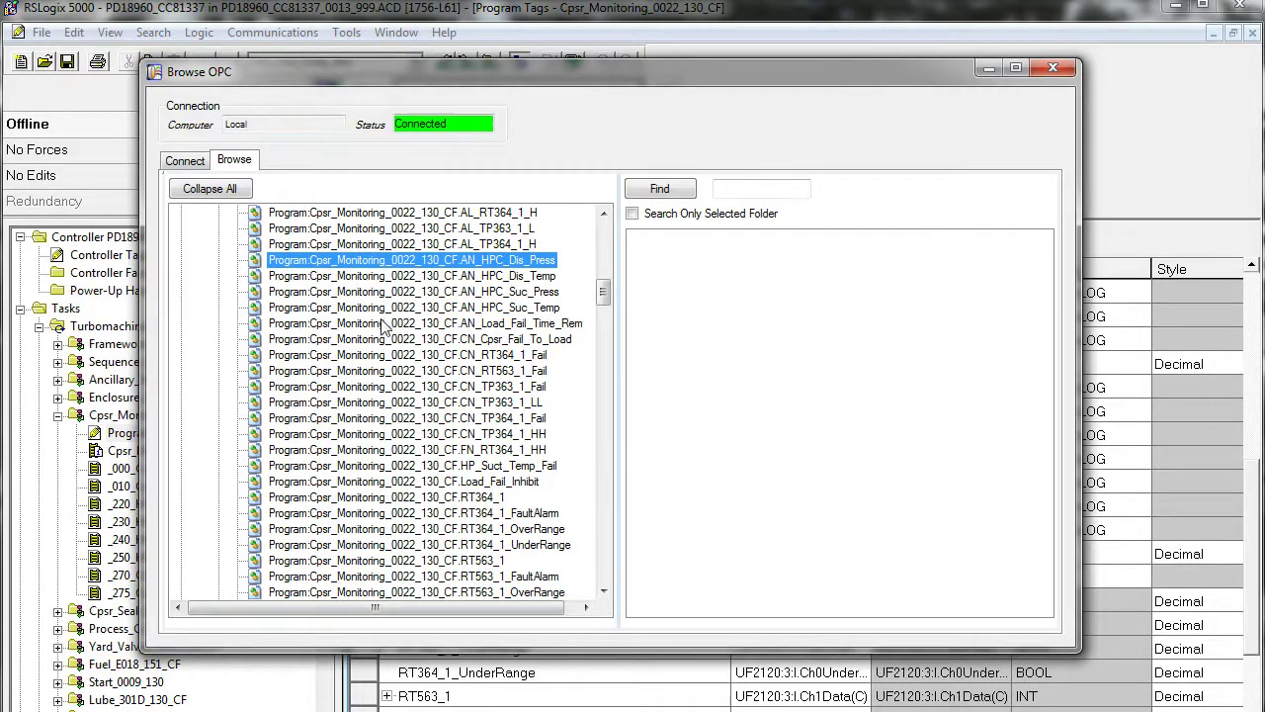
scroll(384, 329, up, 7)
scroll(366, 324, up, 2)
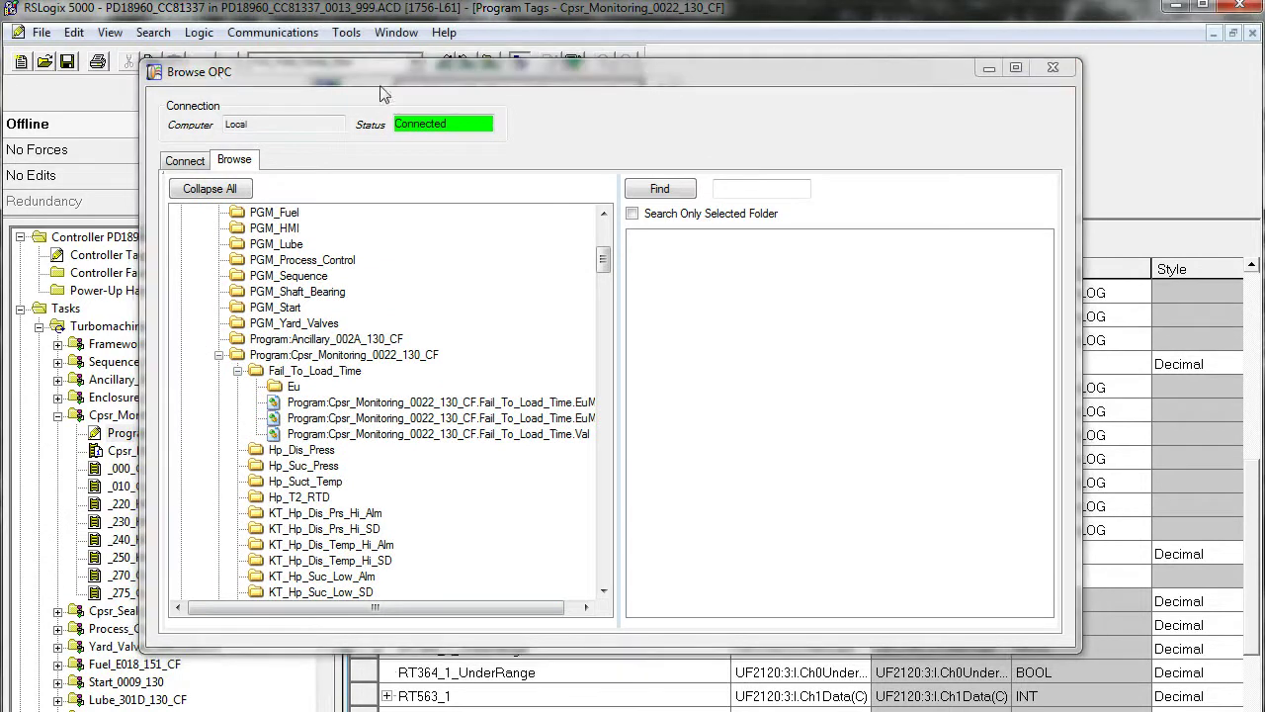
click(989, 67)
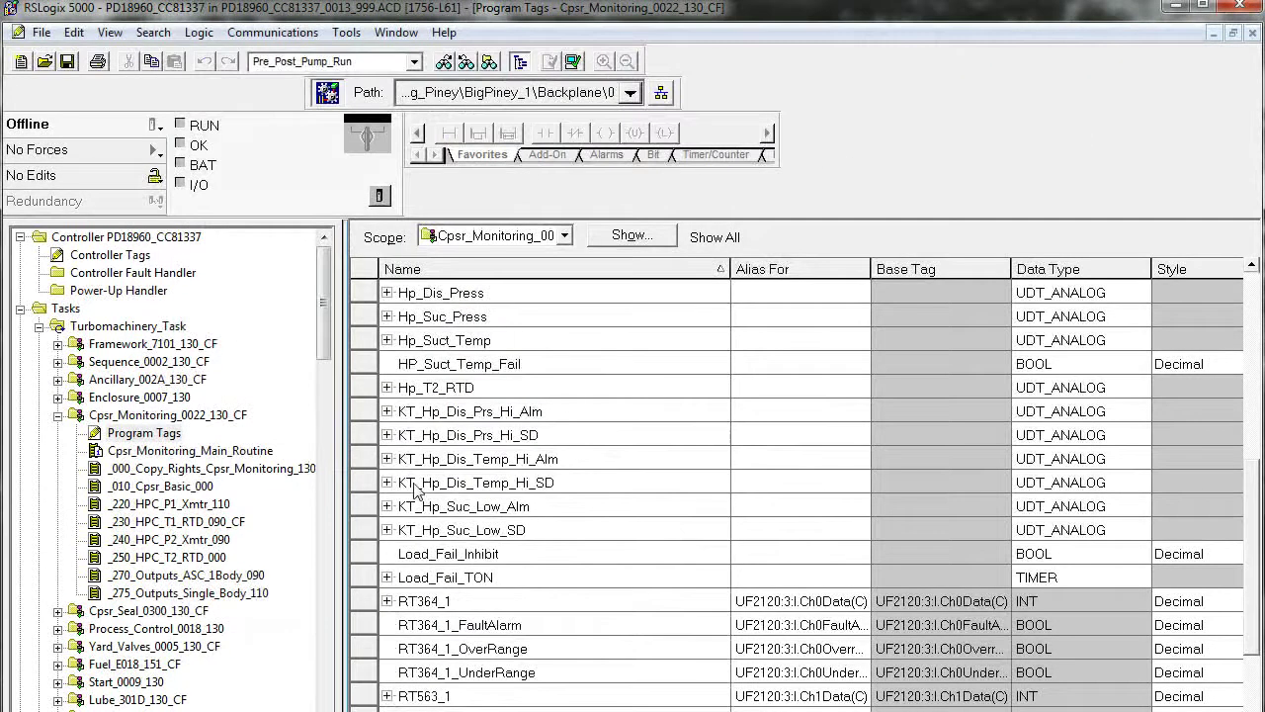
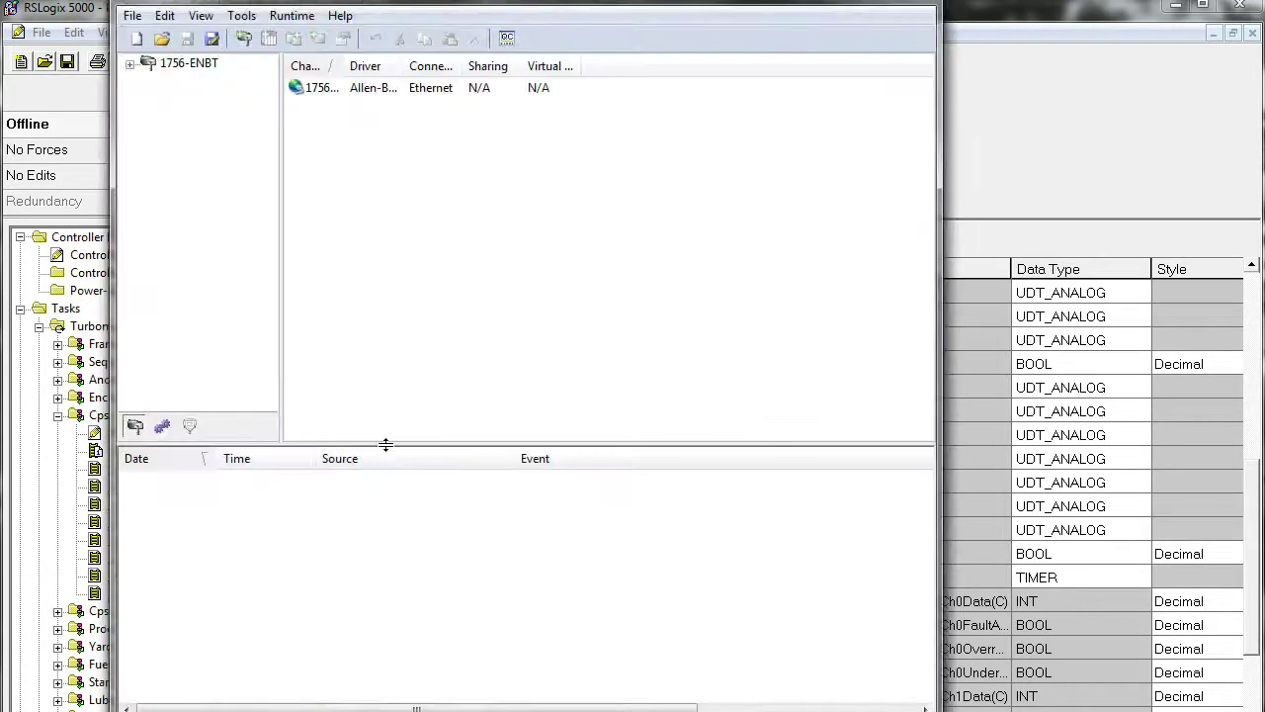
In KEPServerEX, expand the 1756-ENBT channel, view the Opal BPB device's tags, and close the window
drag(340, 2, 389, 126)
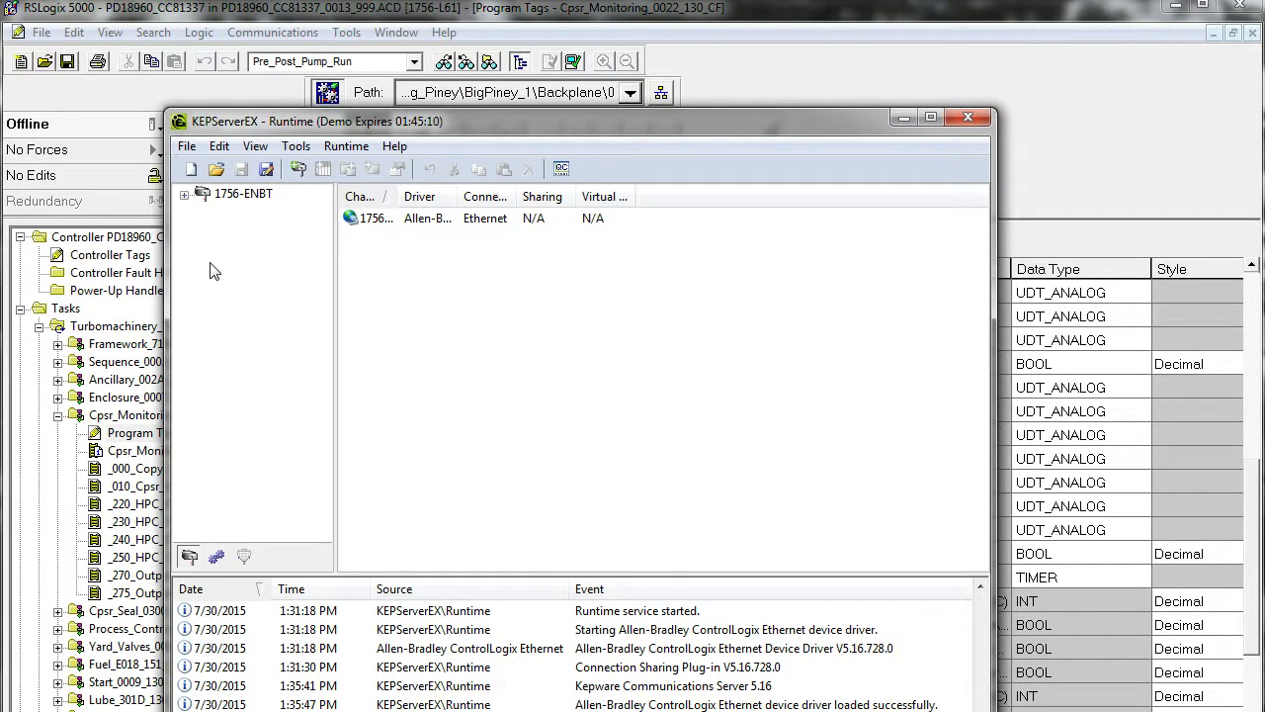
click(186, 197)
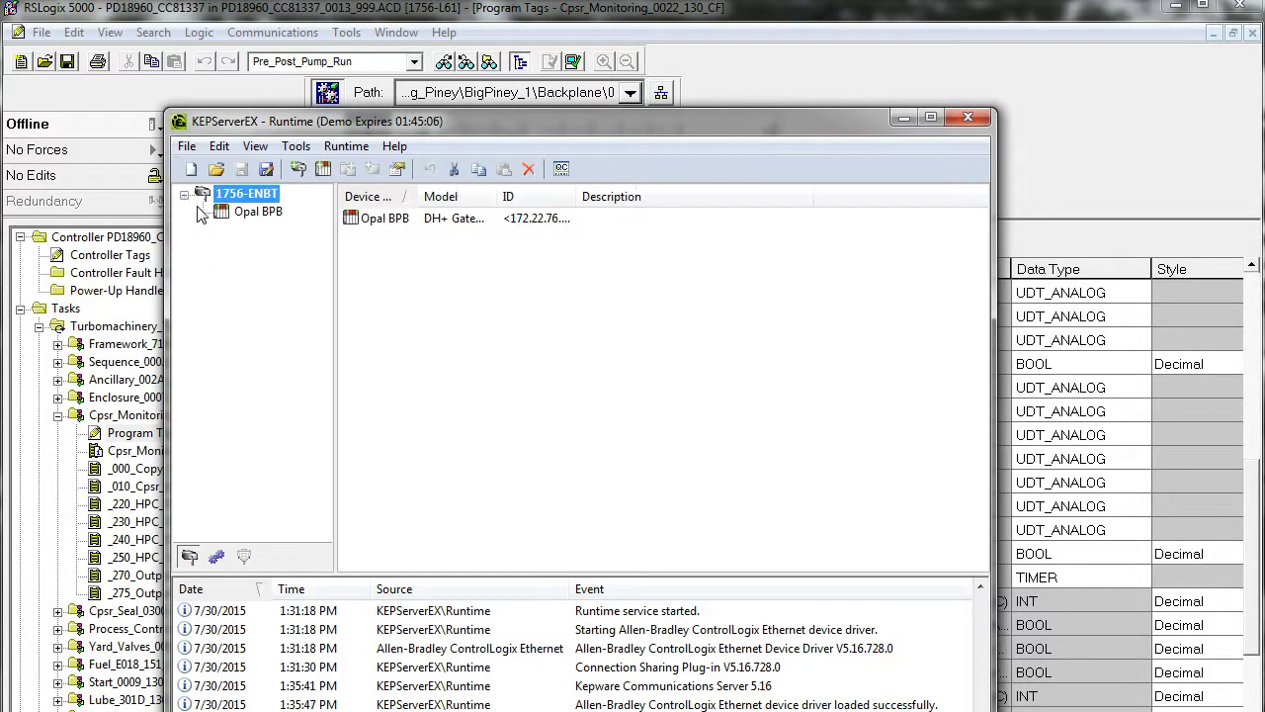
click(251, 219)
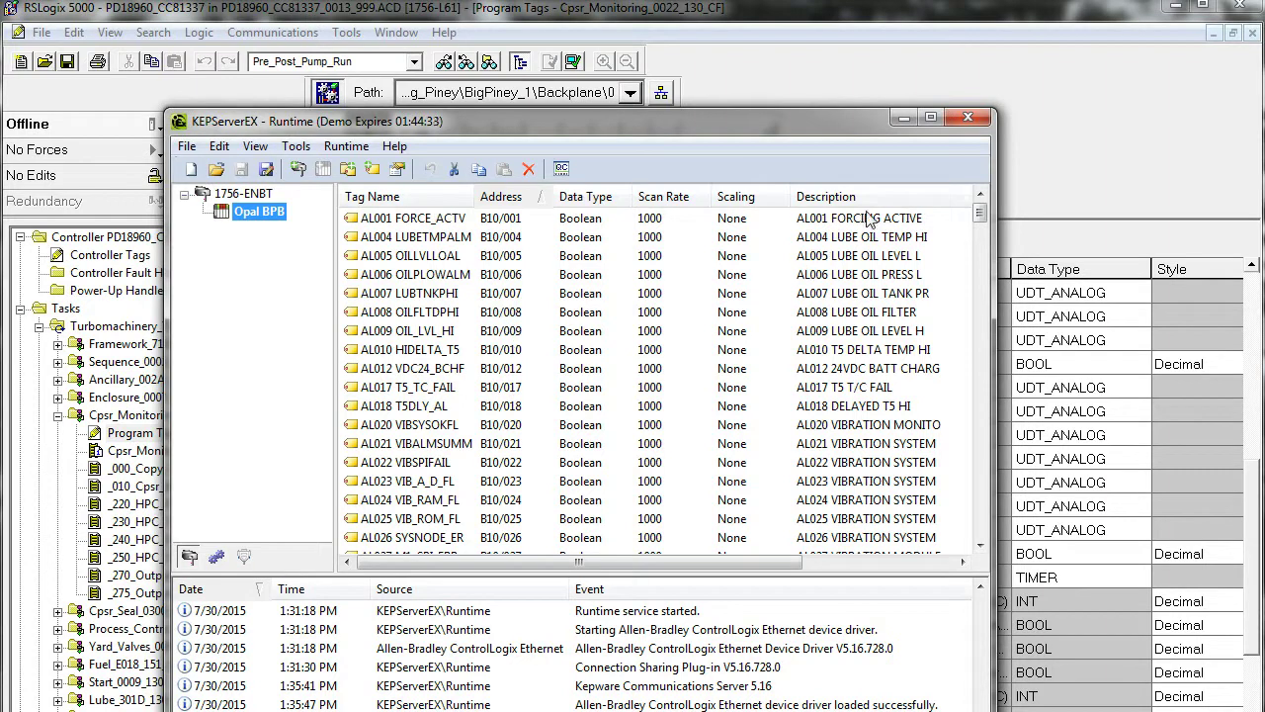
click(967, 119)
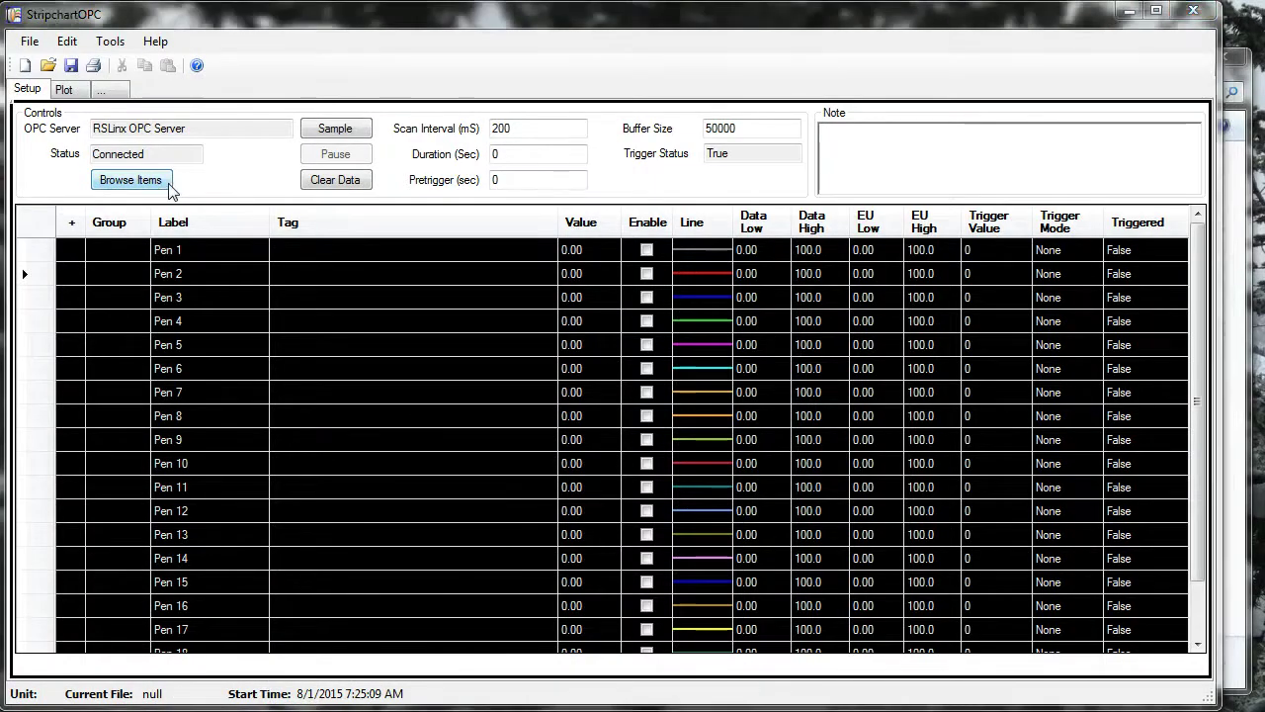
Reopen the OPC item browser in StripchartOPC and disconnect from RSLinx OPC Server
click(131, 180)
drag(987, 341, 534, 99)
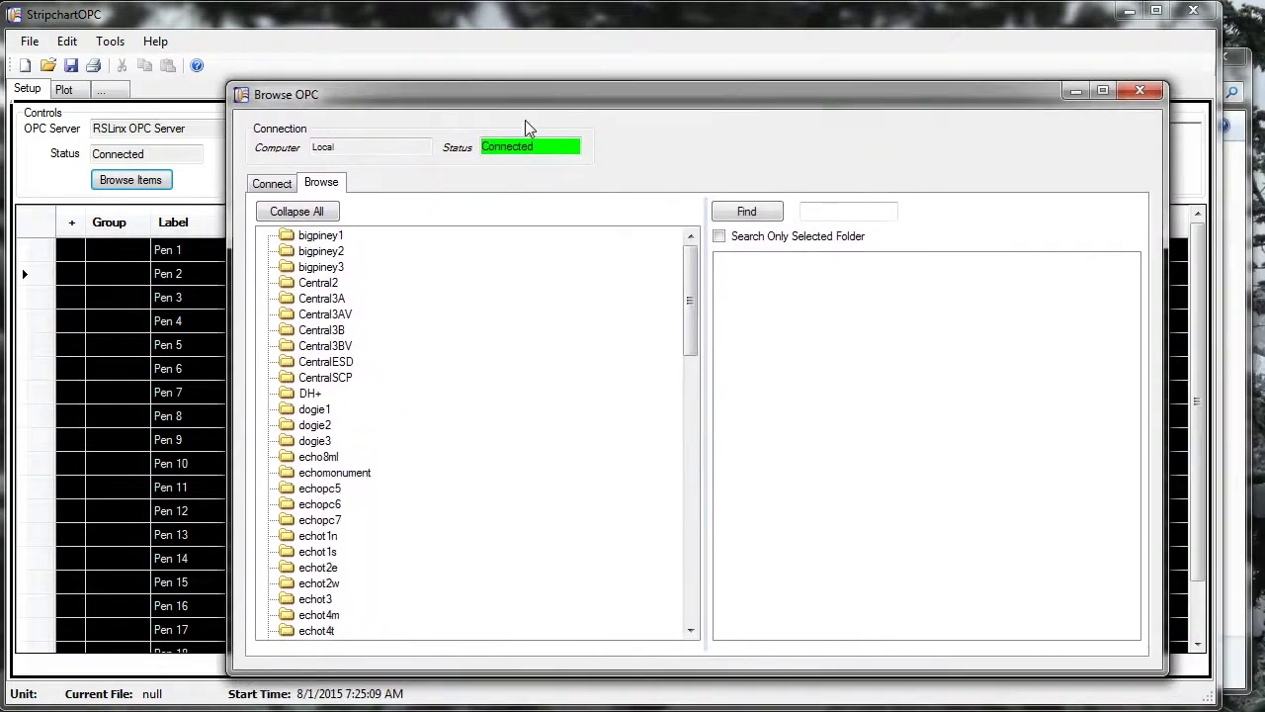
click(273, 185)
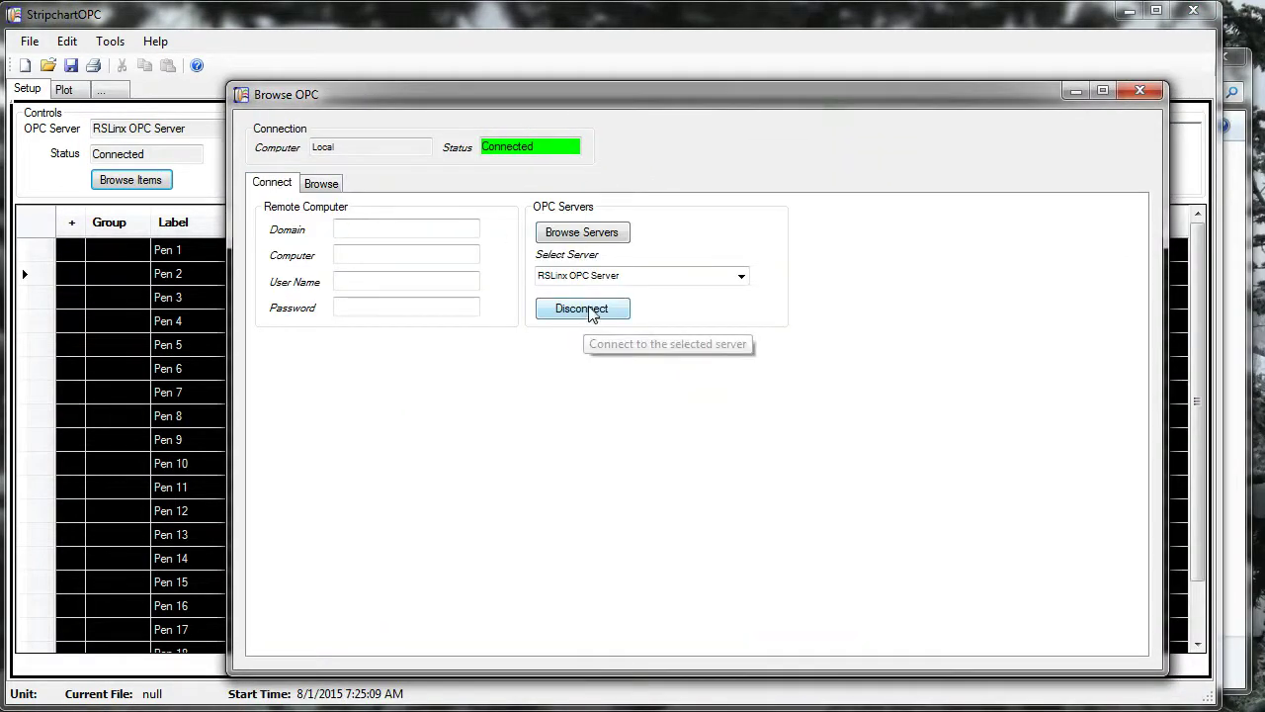
click(585, 313)
Browse the available OPC servers and connect to Kepware.KEPServerEX.V5
click(741, 276)
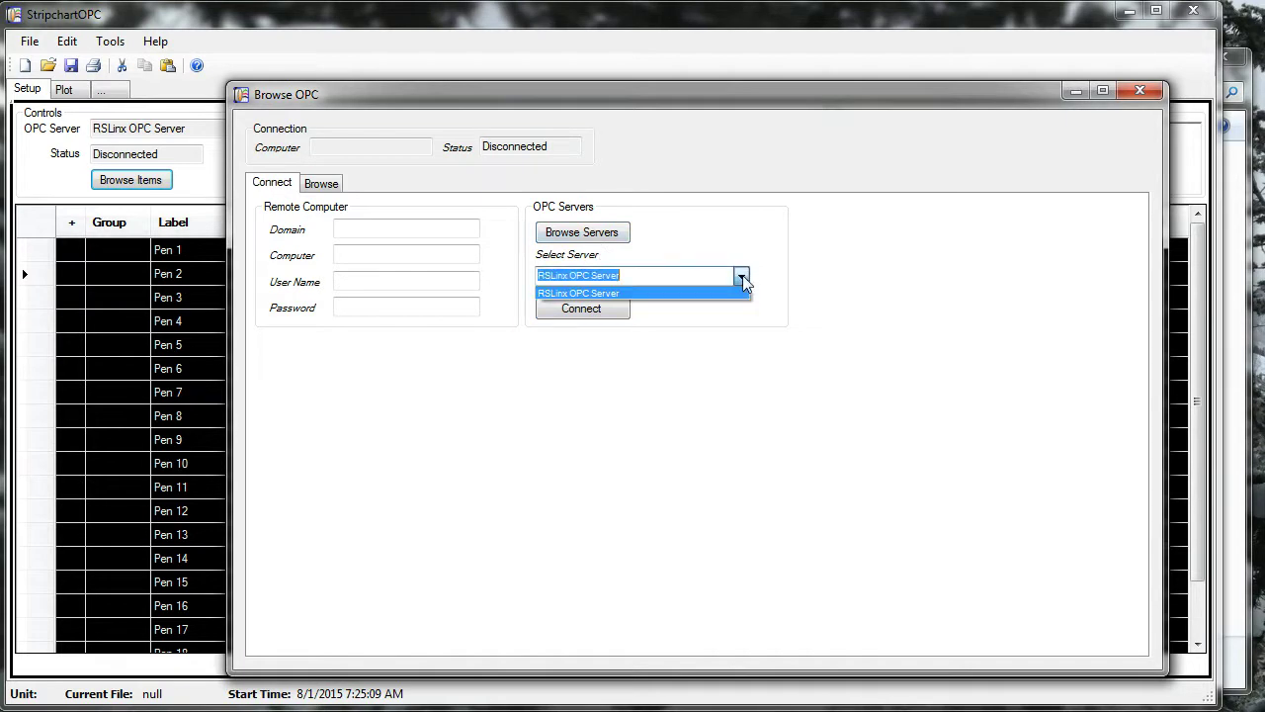
click(593, 234)
click(590, 233)
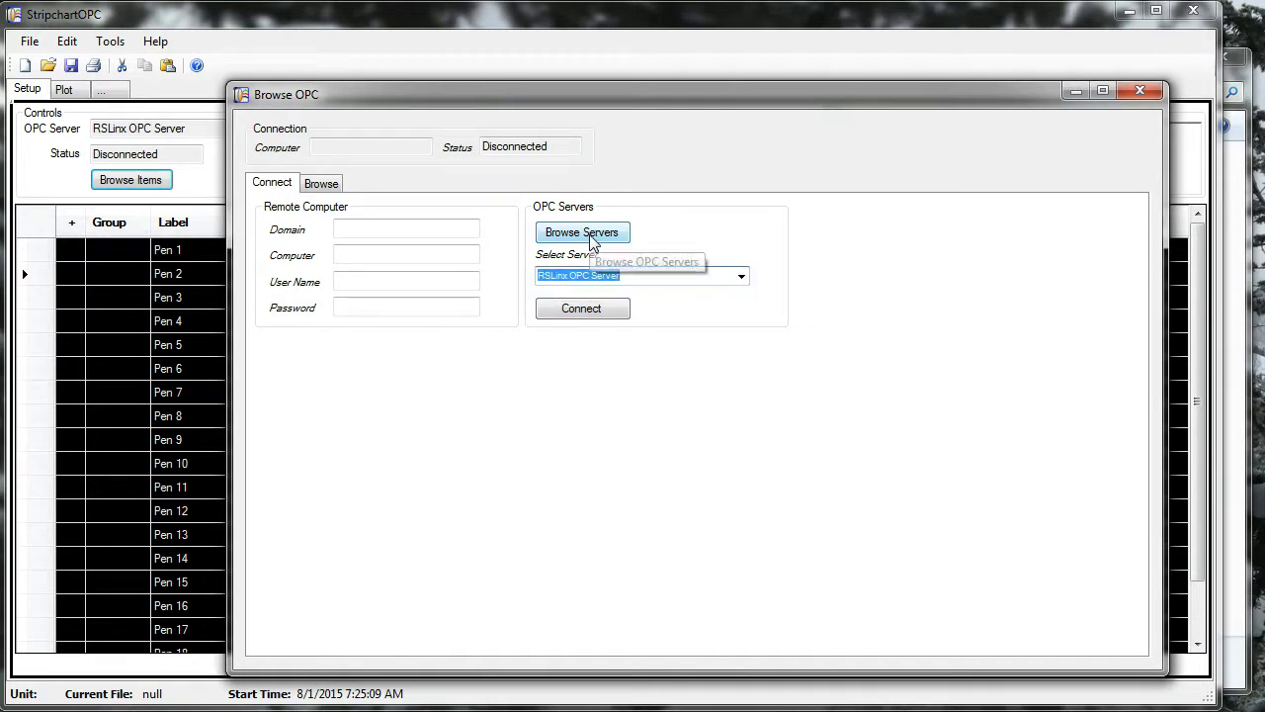
click(743, 278)
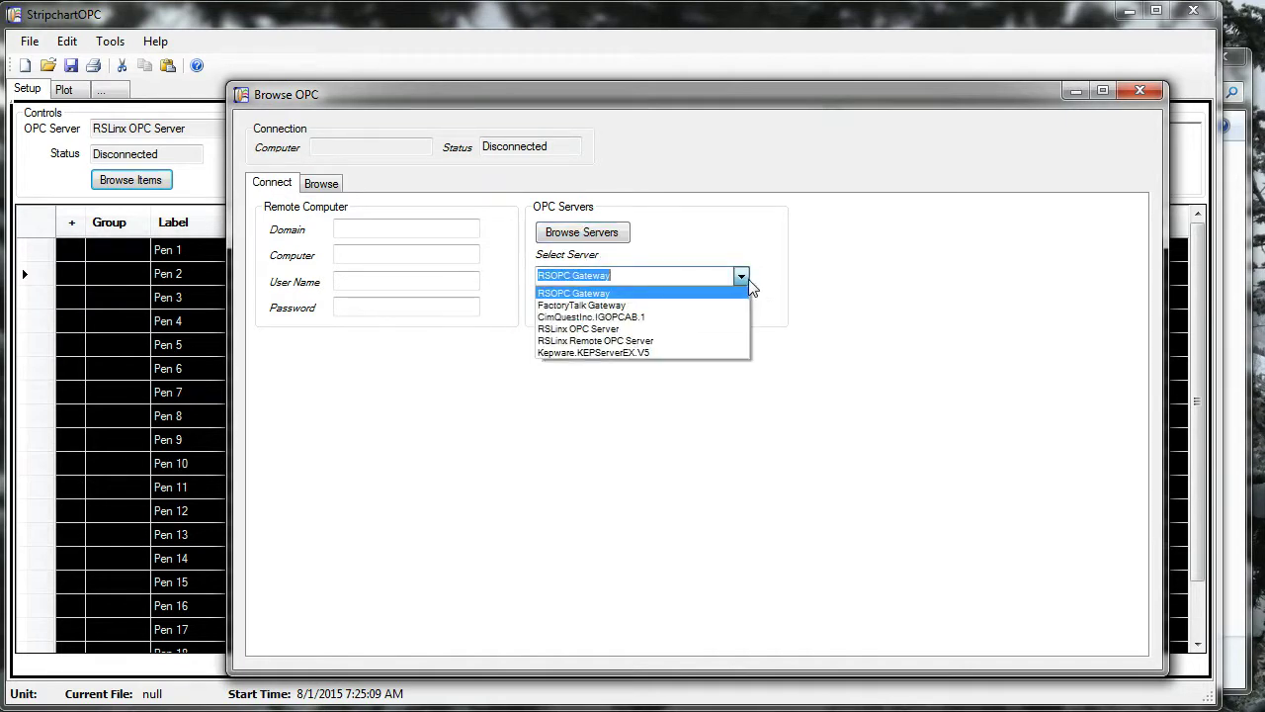
click(673, 354)
click(589, 315)
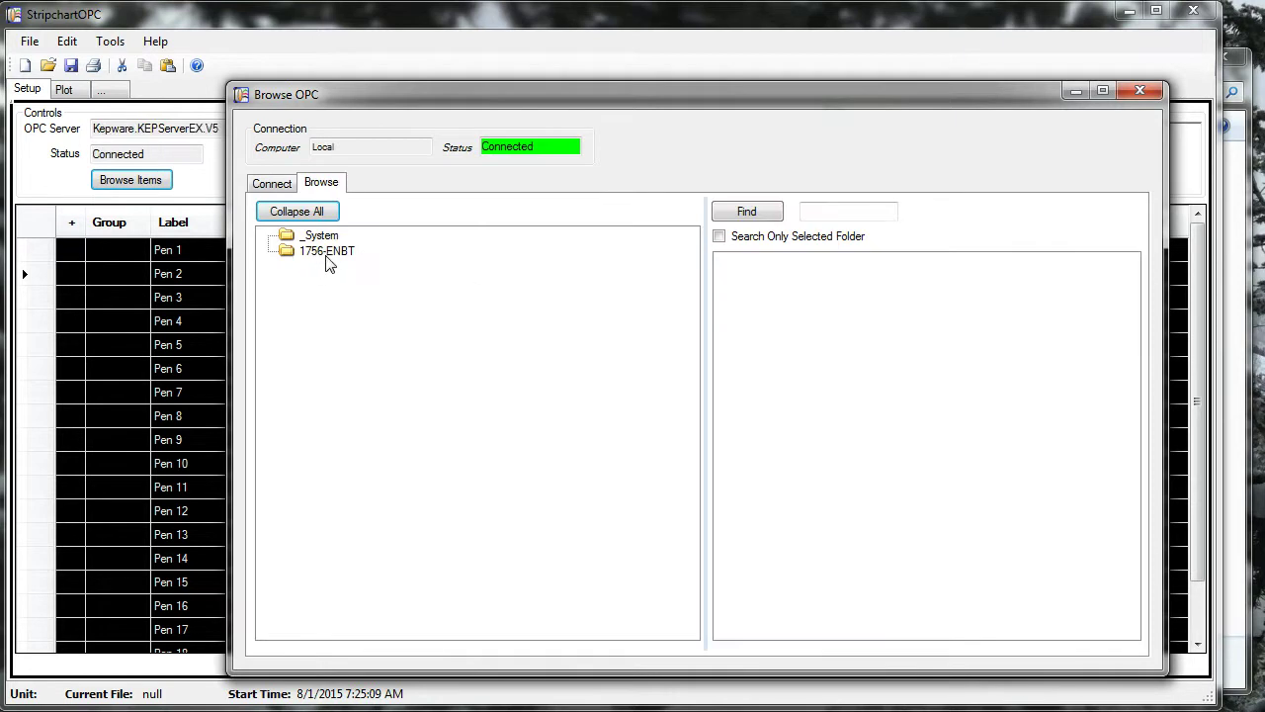
Expand the Opal BPB folder under 1756-ENBT and add its Ngp and Npt tags as the first two pens
double_click(329, 251)
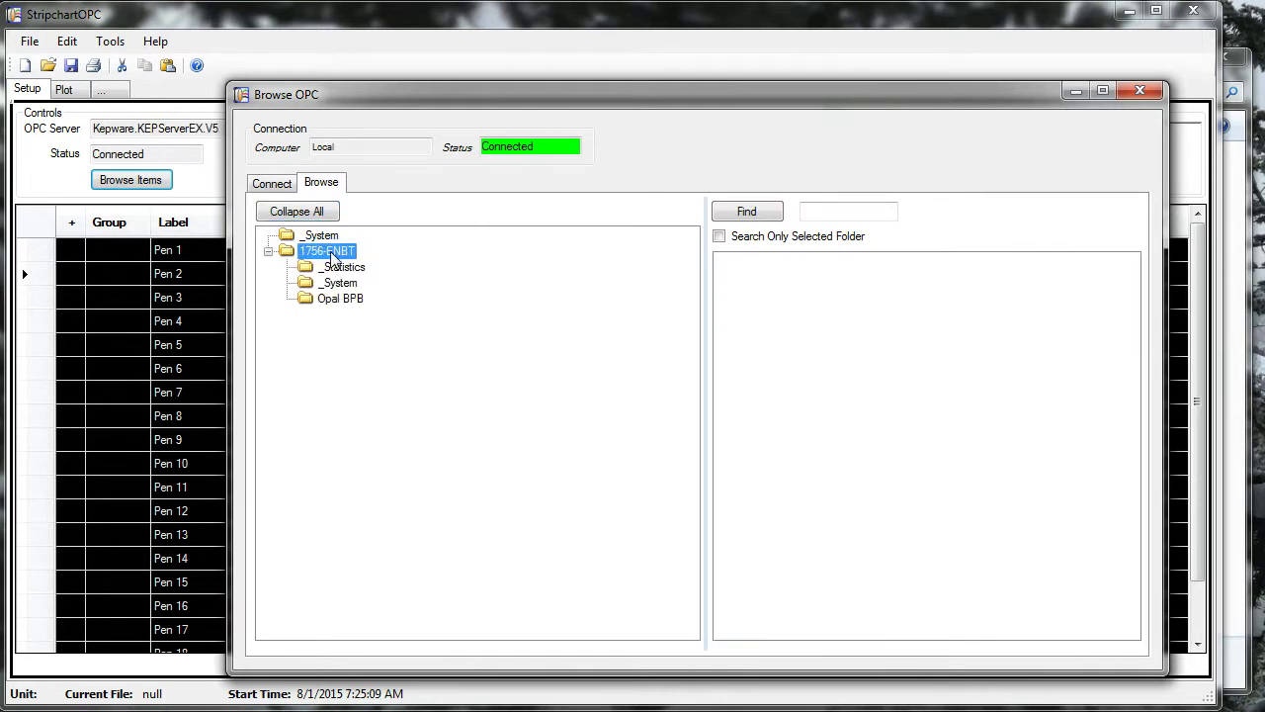
double_click(340, 299)
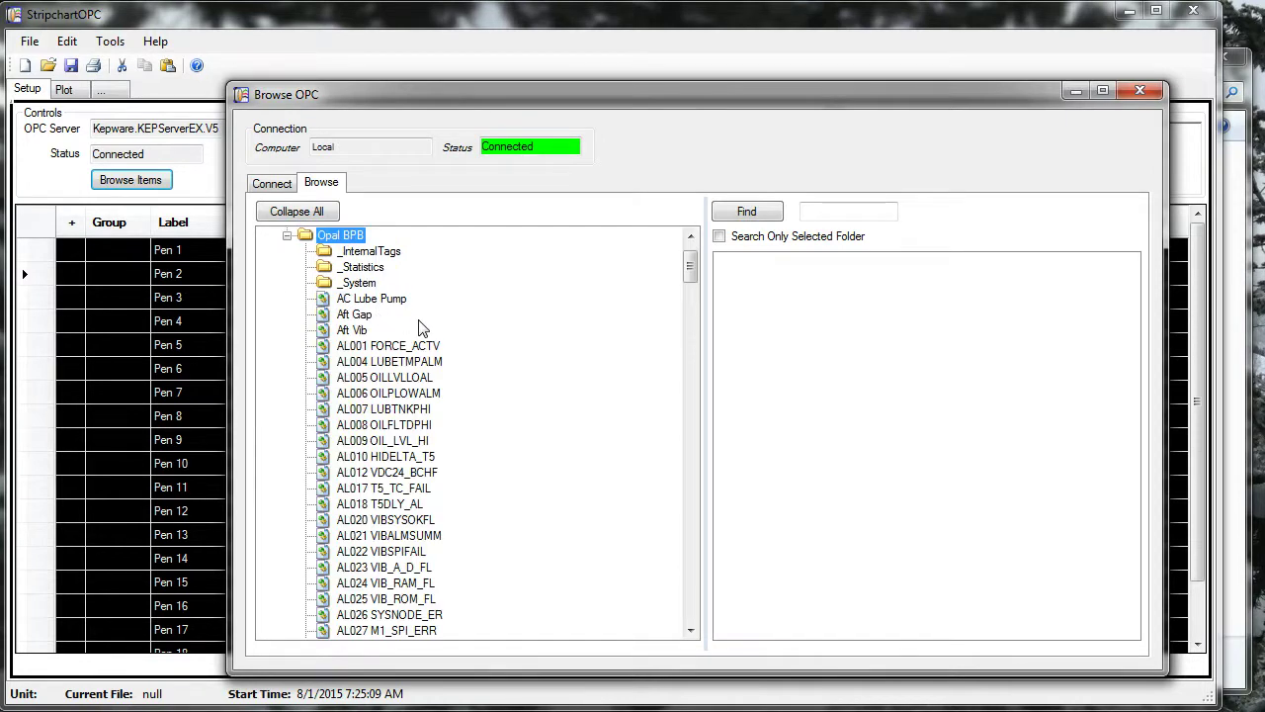
scroll(420, 331, down, 1)
scroll(420, 331, up, 1)
scroll(405, 334, down, 8)
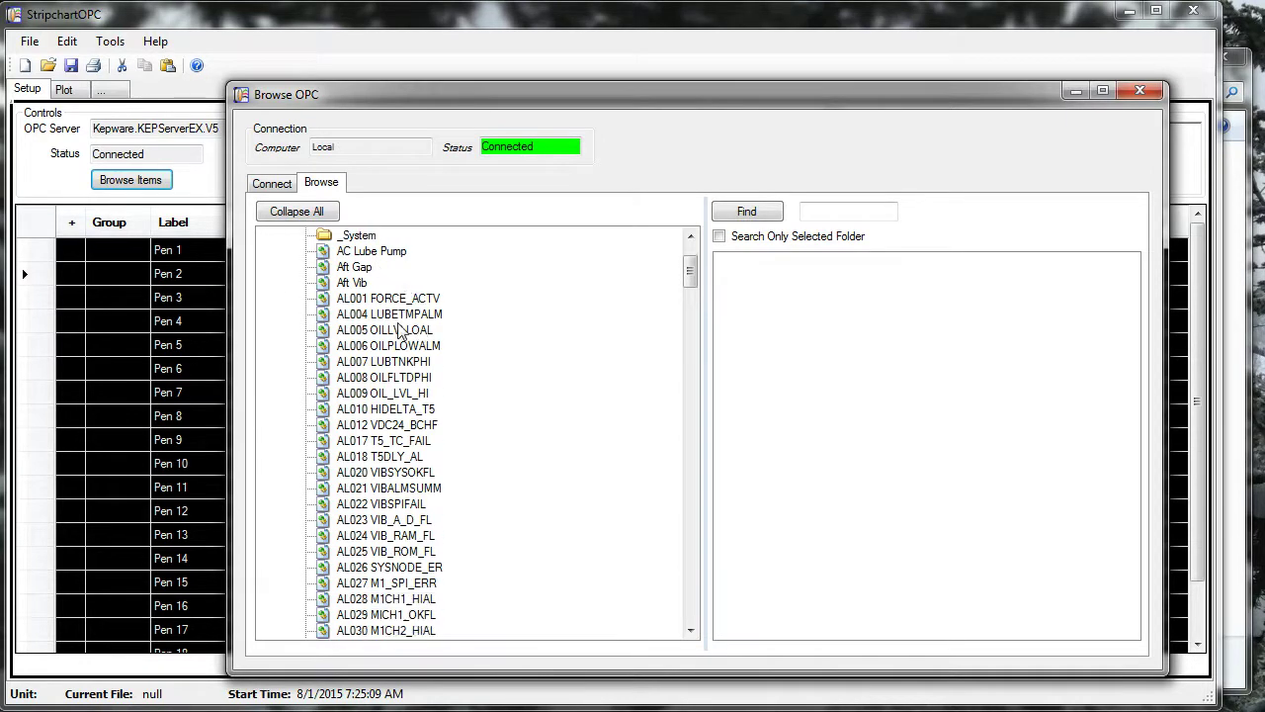
scroll(394, 338, down, 8)
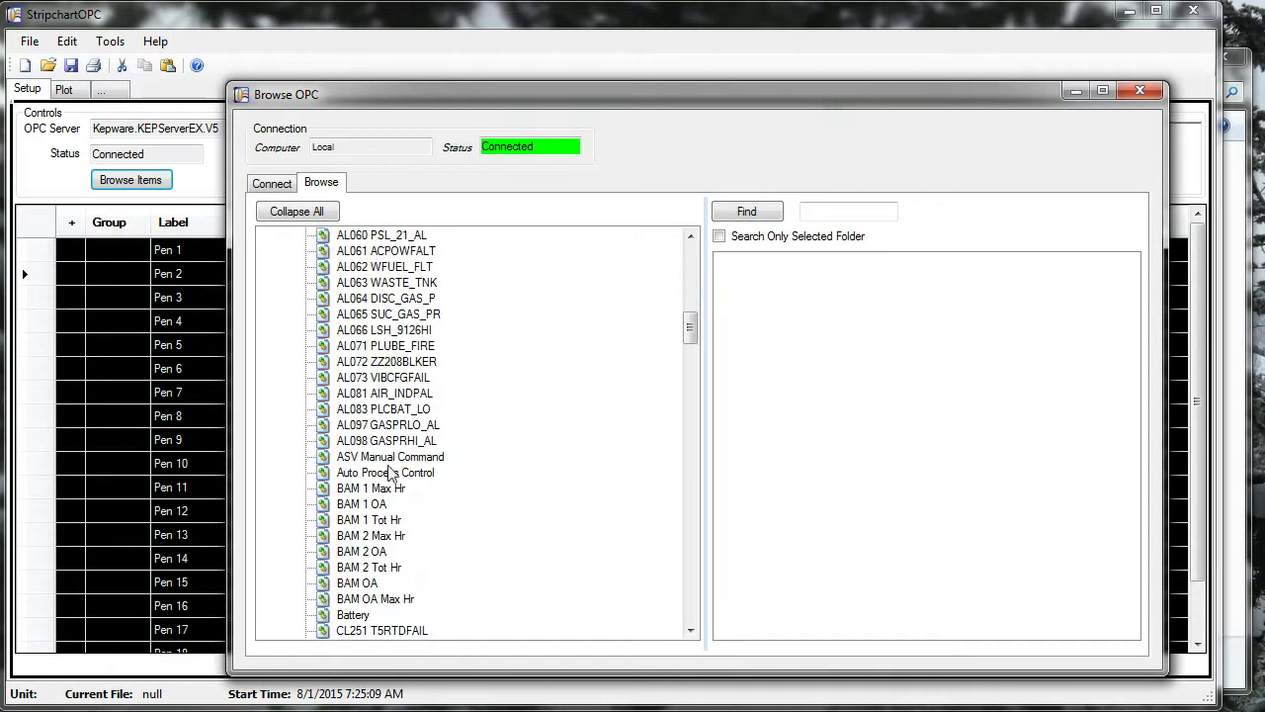
scroll(402, 464, down, 4)
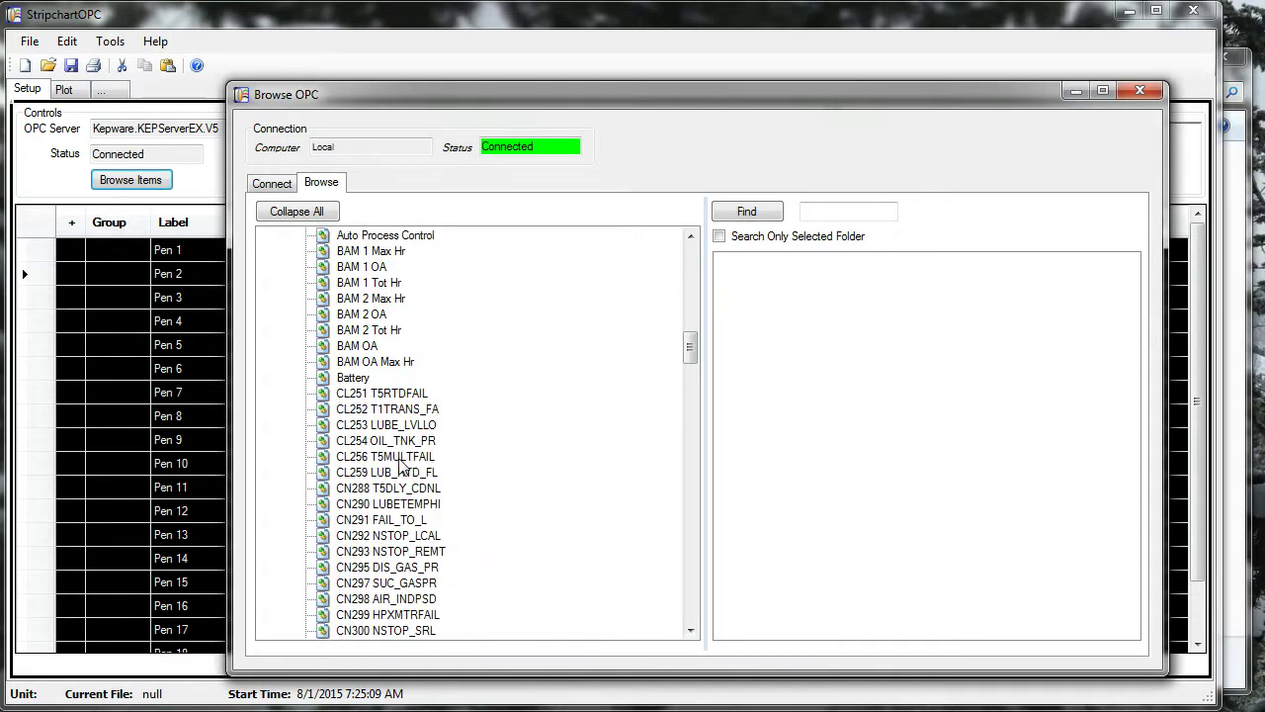
scroll(401, 467, down, 5)
scroll(400, 467, down, 20)
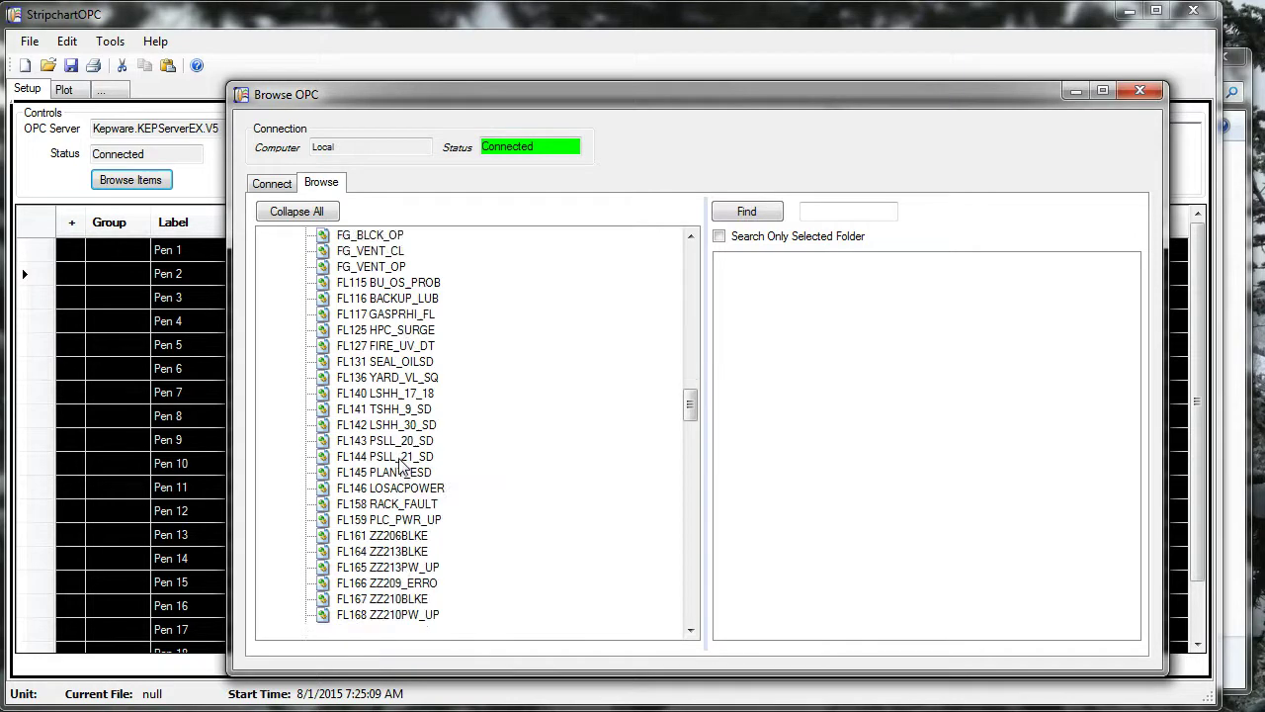
scroll(400, 468, down, 11)
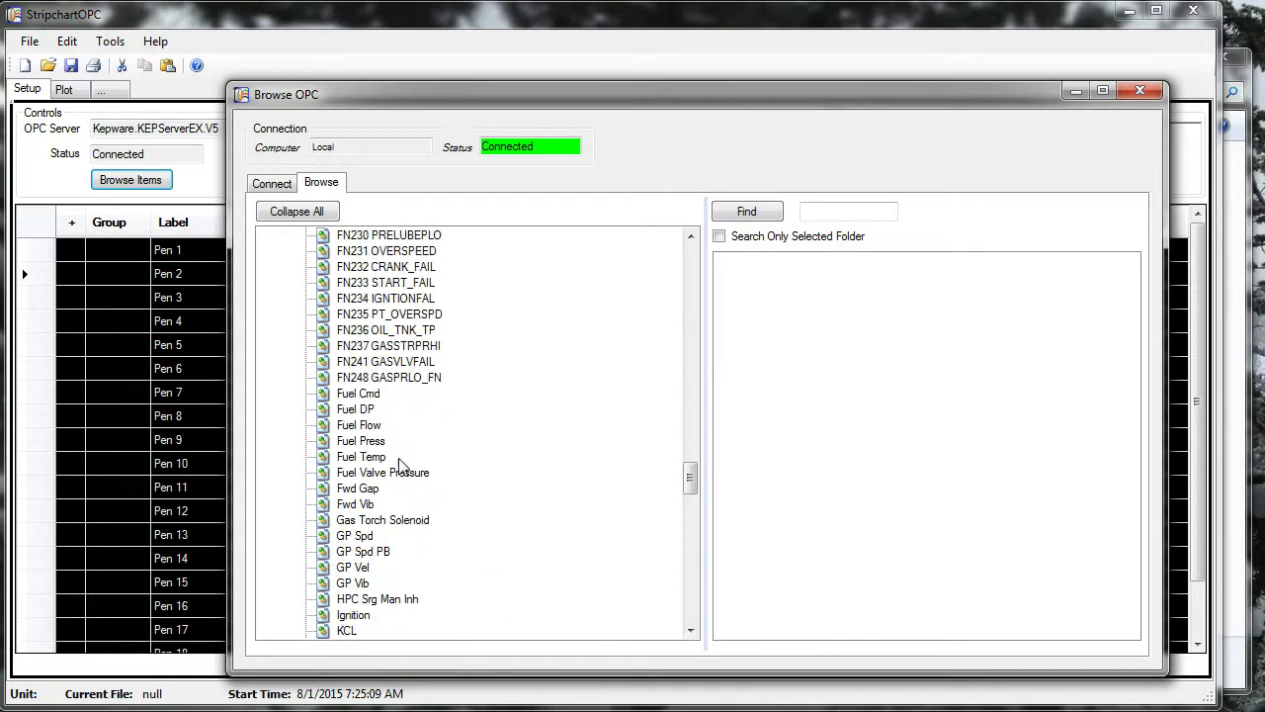
scroll(359, 417, down, 4)
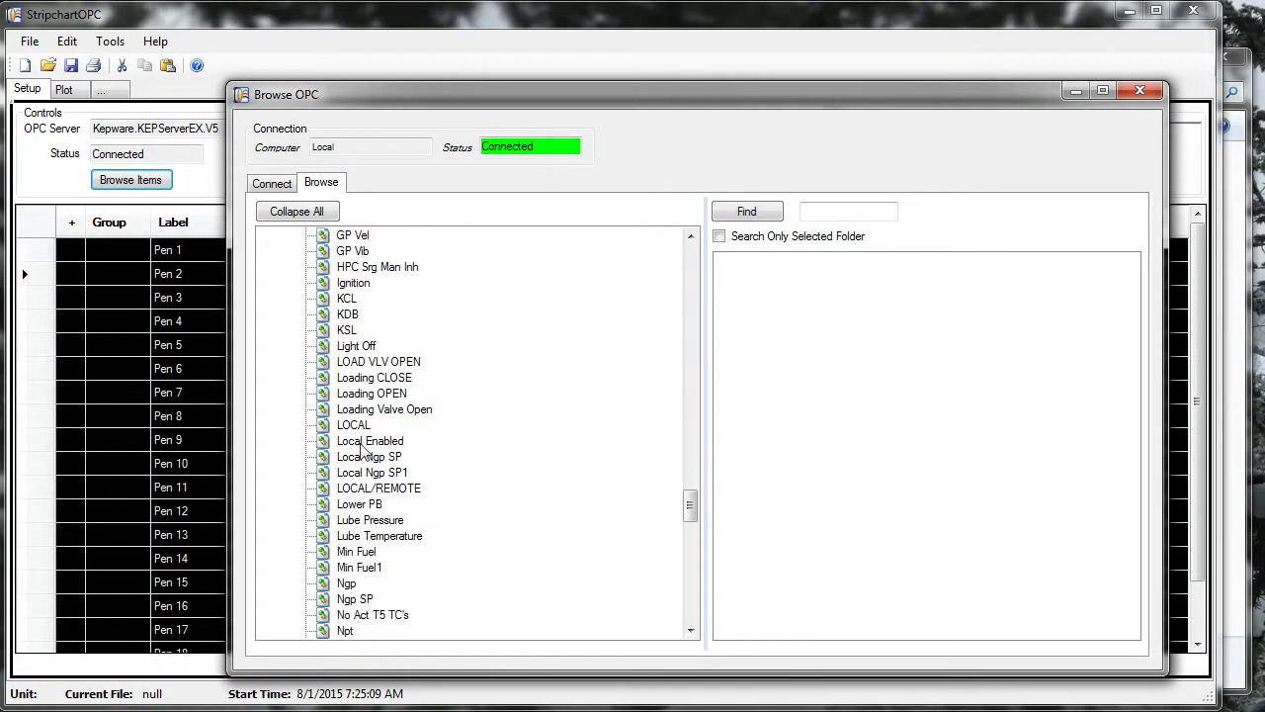
double_click(346, 488)
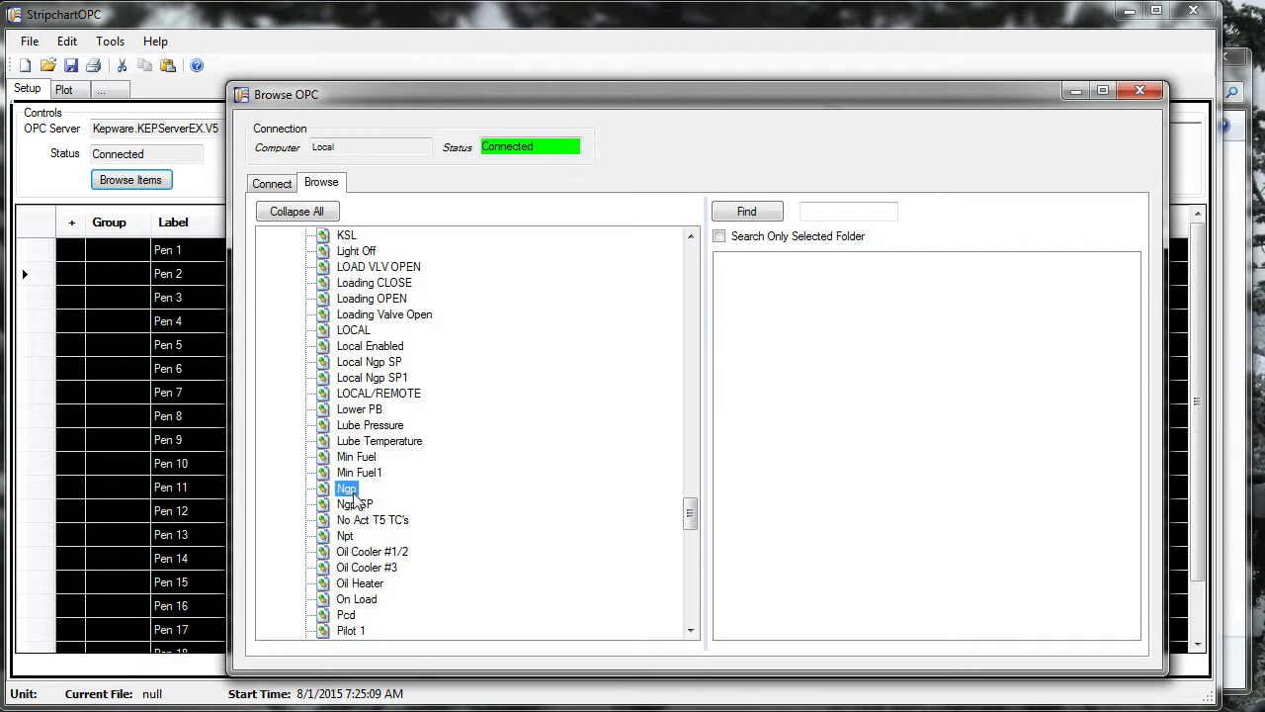
double_click(344, 536)
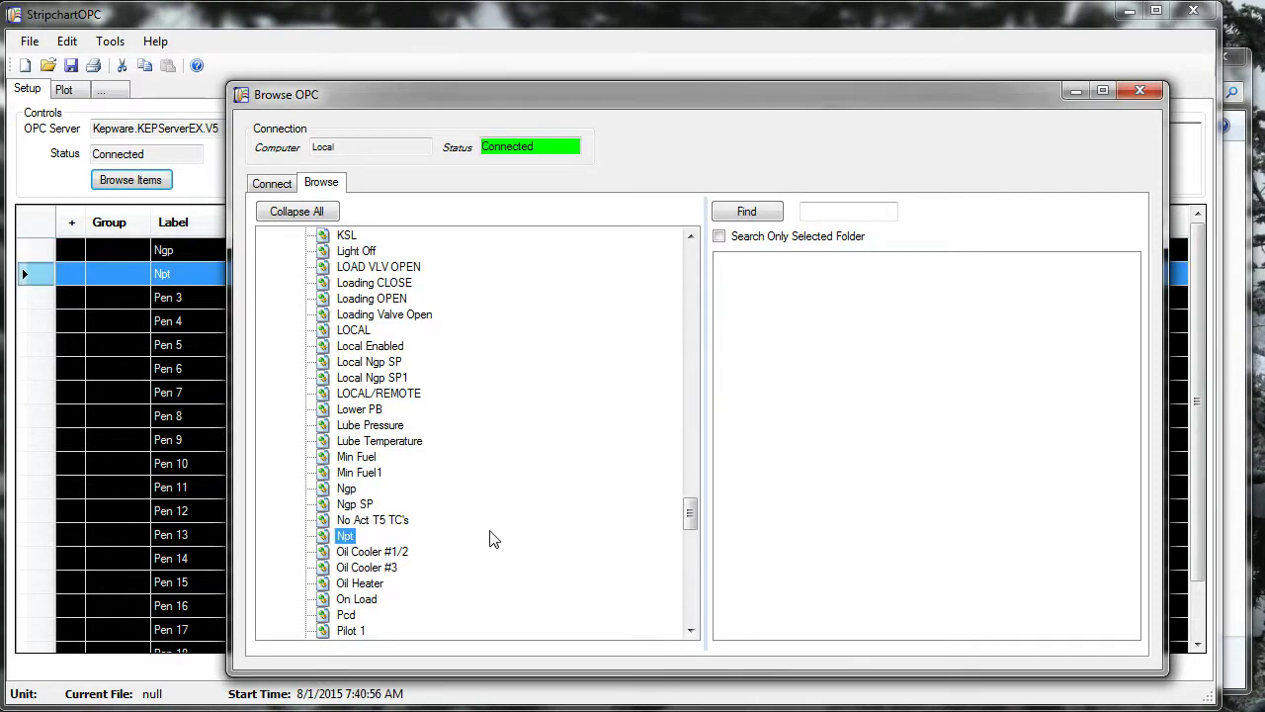
Close the OPC item browser and start sampling the two pens
drag(935, 91, 1031, 318)
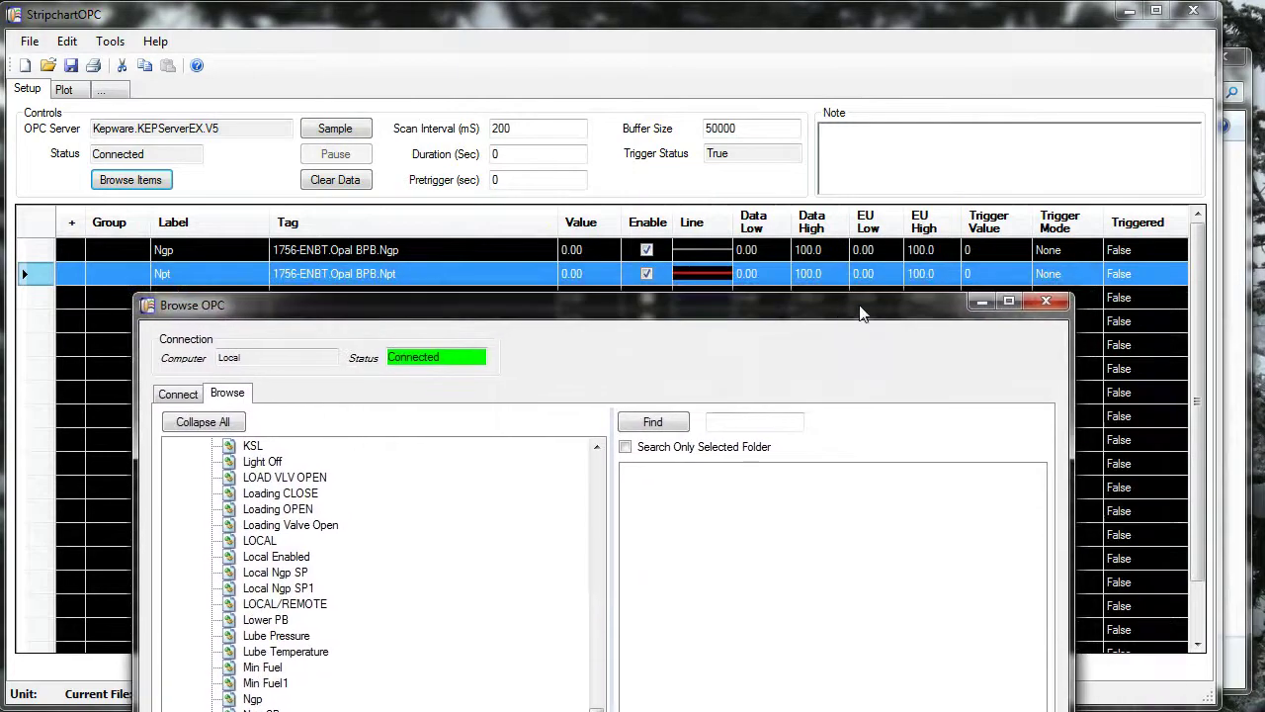
click(1046, 301)
click(335, 128)
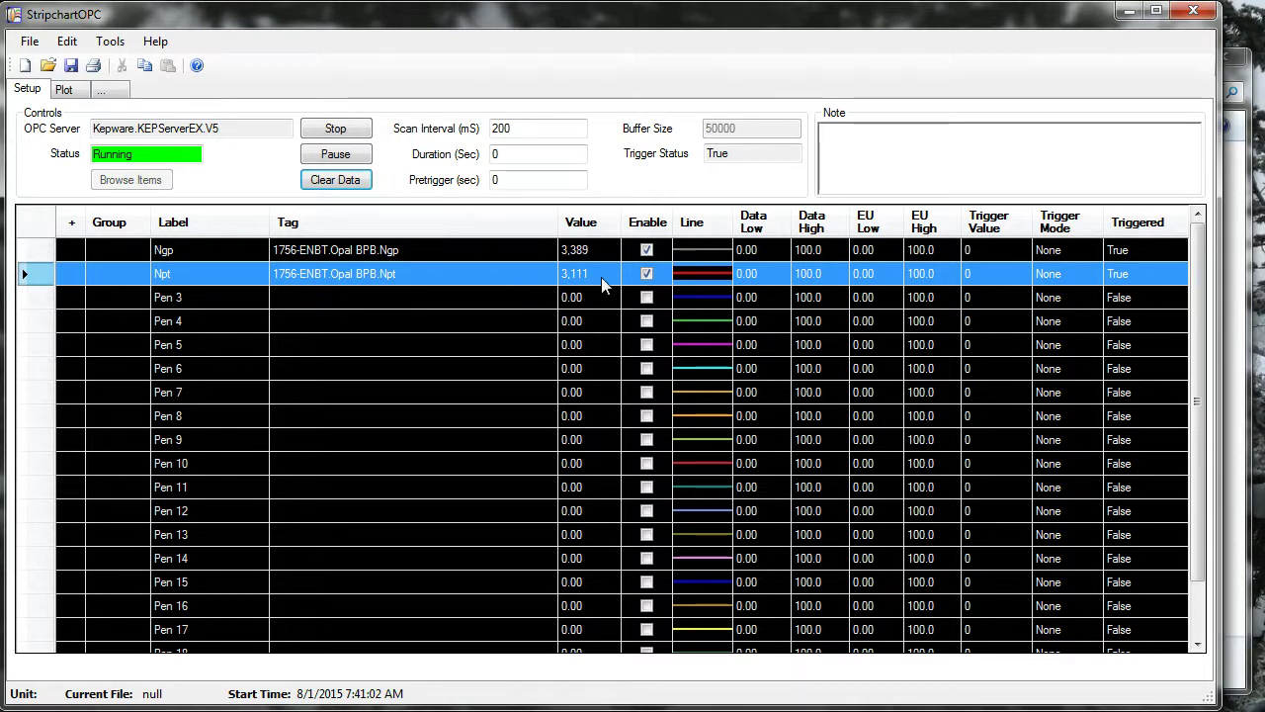
Set Data High to 4095 for both the Ngp and Npt pens
click(806, 251)
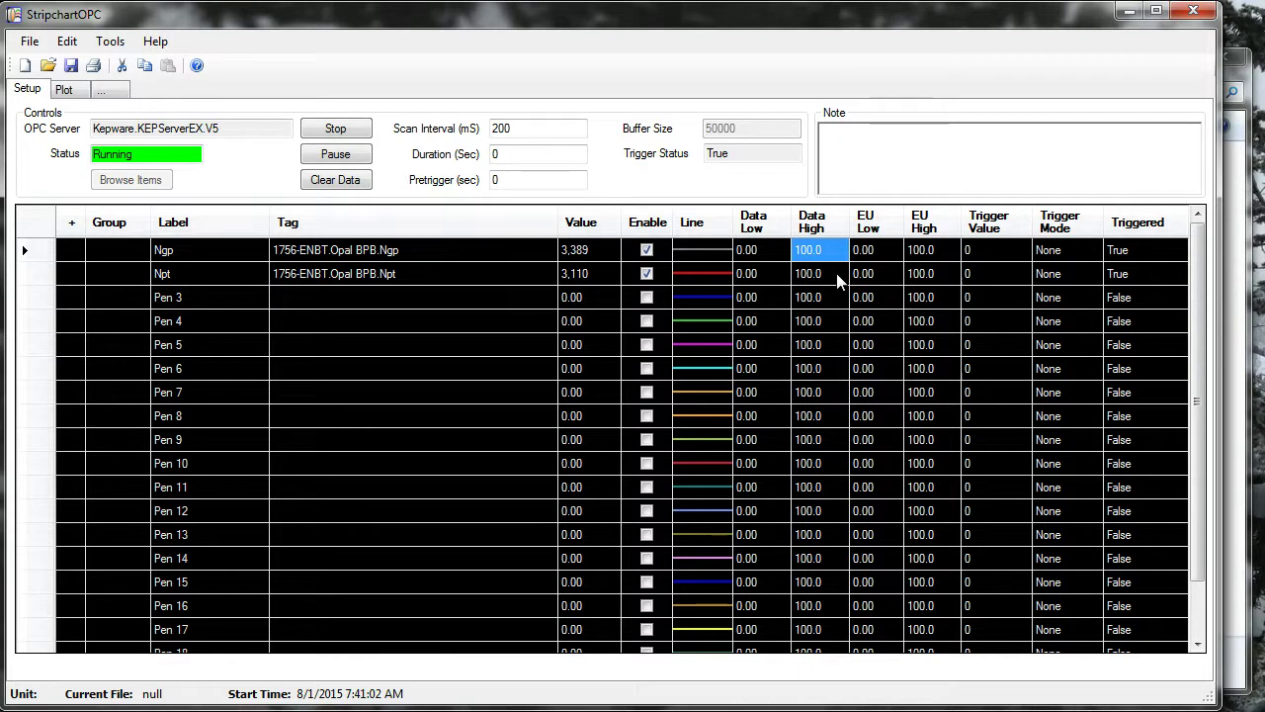
text(4,0)
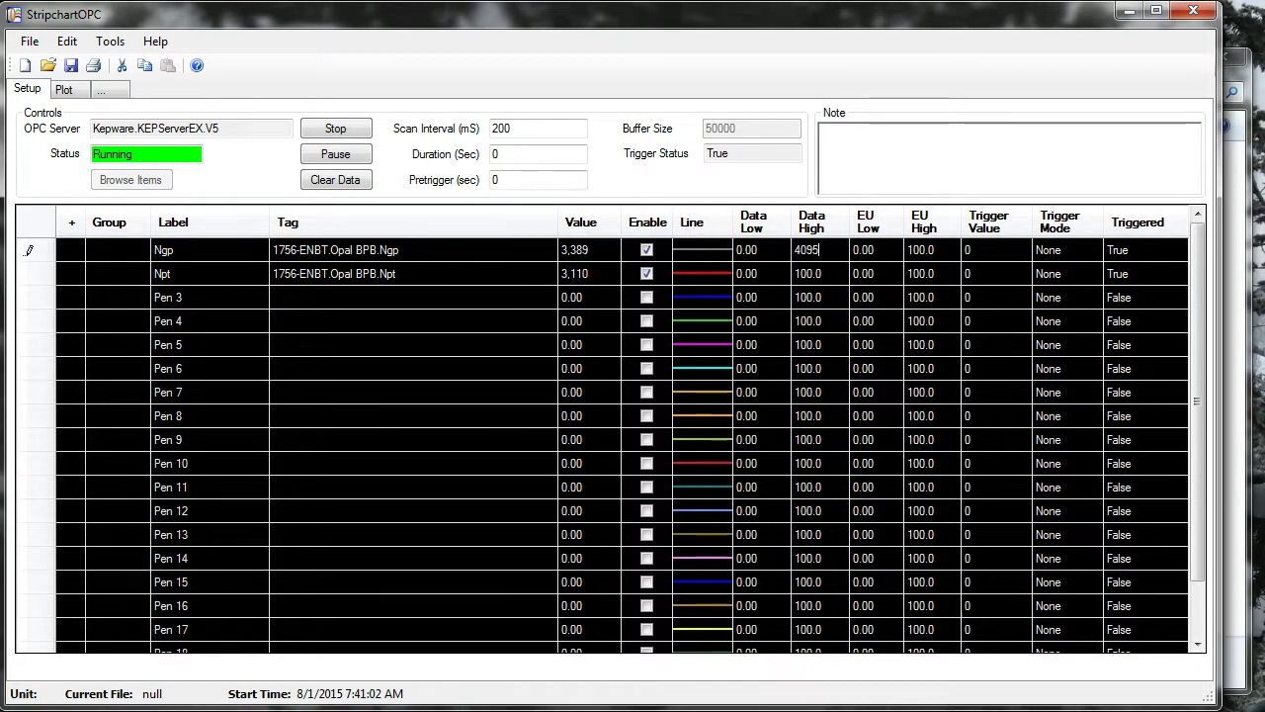
text(95)
click(835, 274)
text(4,0)
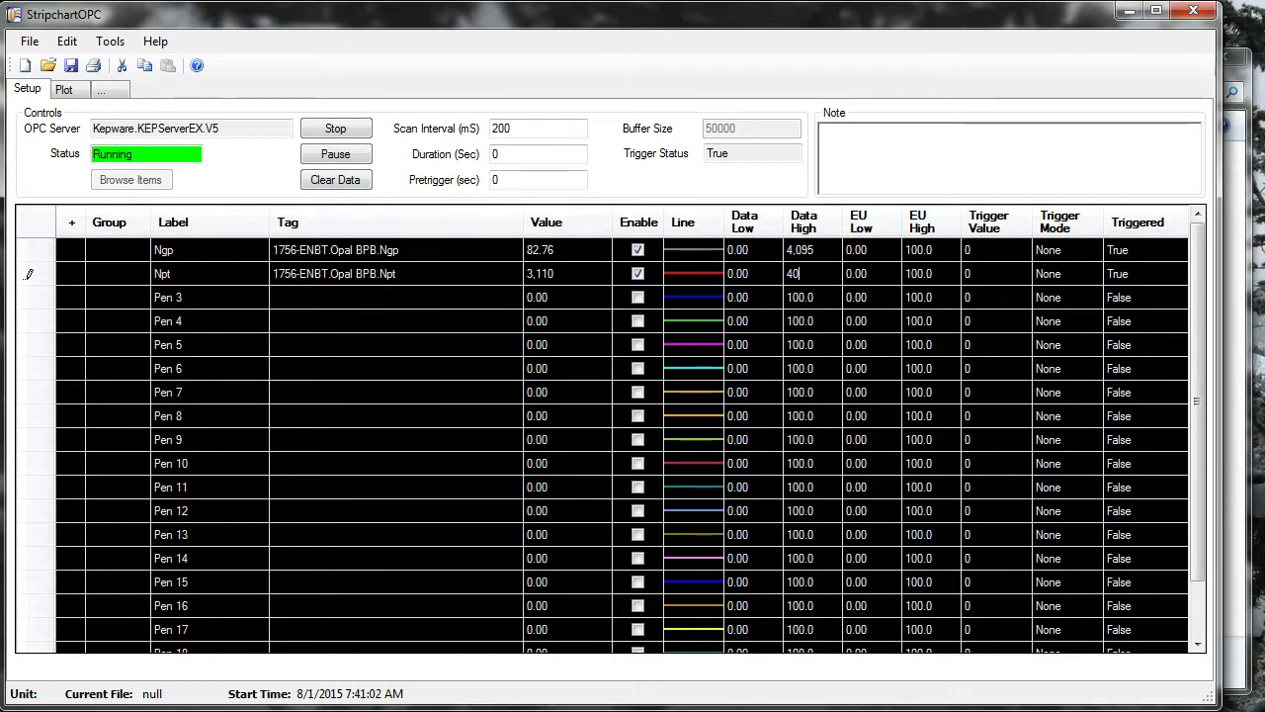
text(95)
key(Tab)
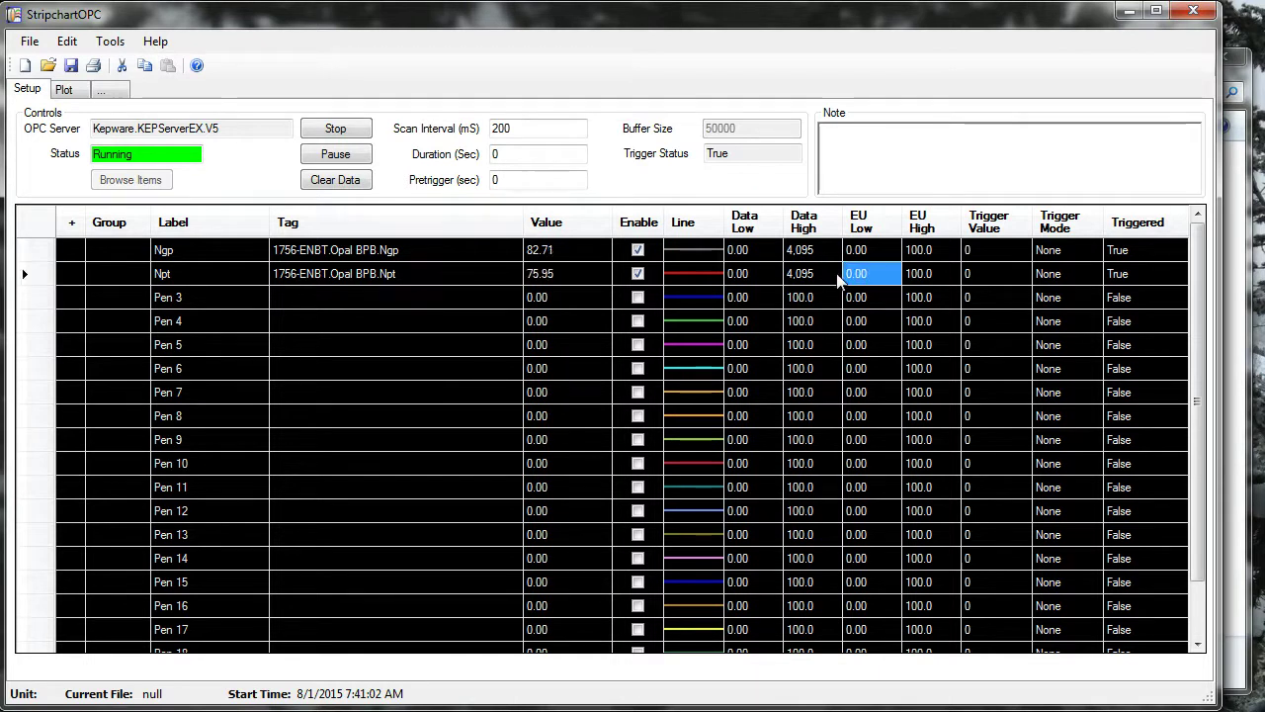
Set EU High to 120 for both the Npt and Ngp pens
key(Tab)
text(12)
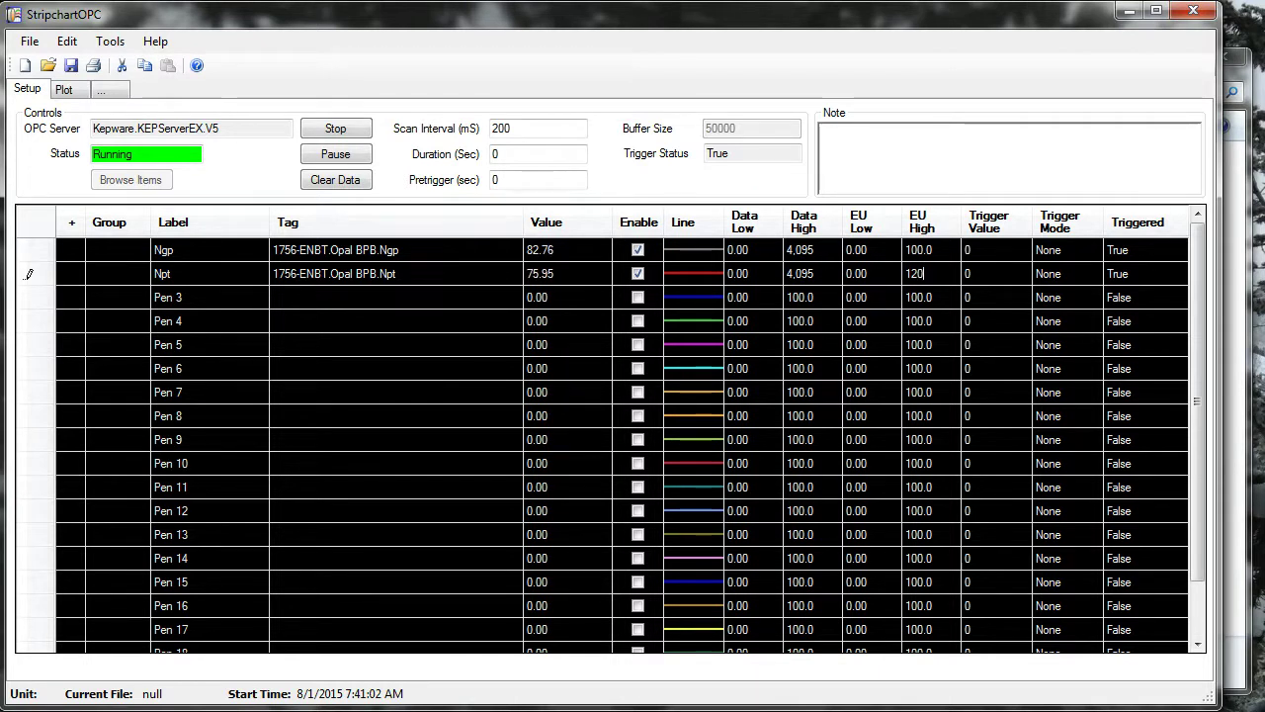
key(Up)
text(12)
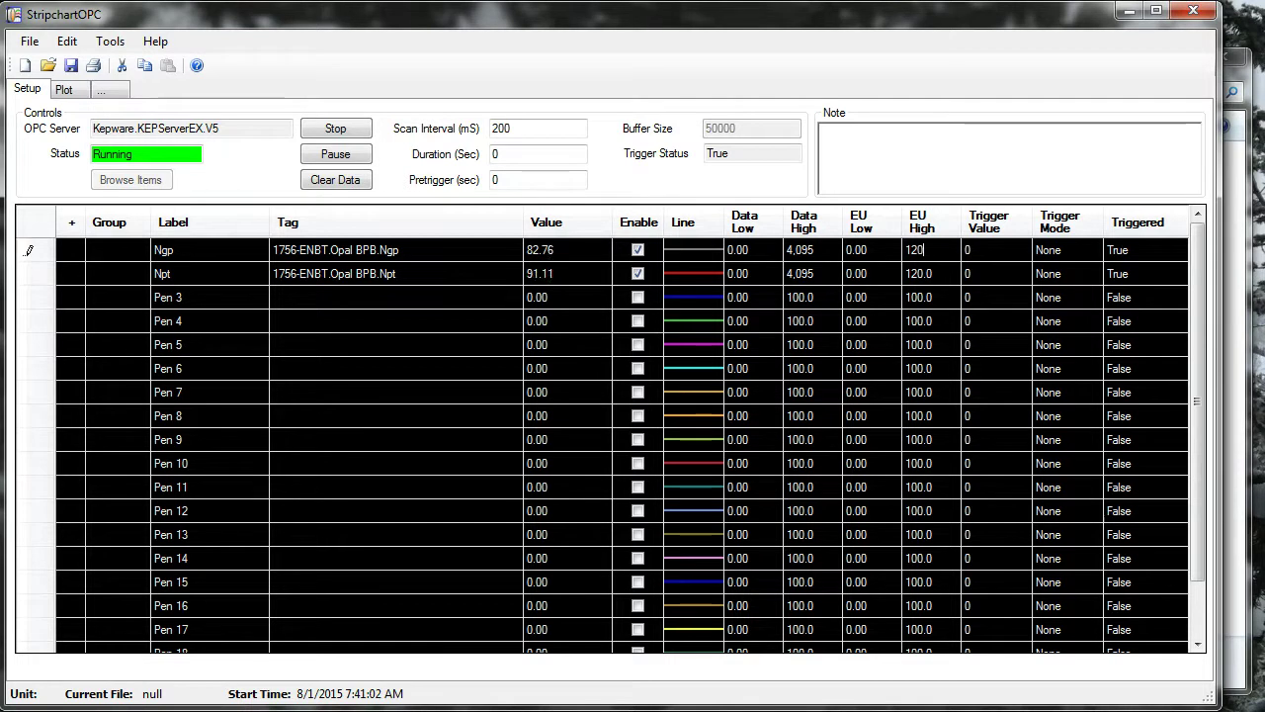
text(0)
key(Return)
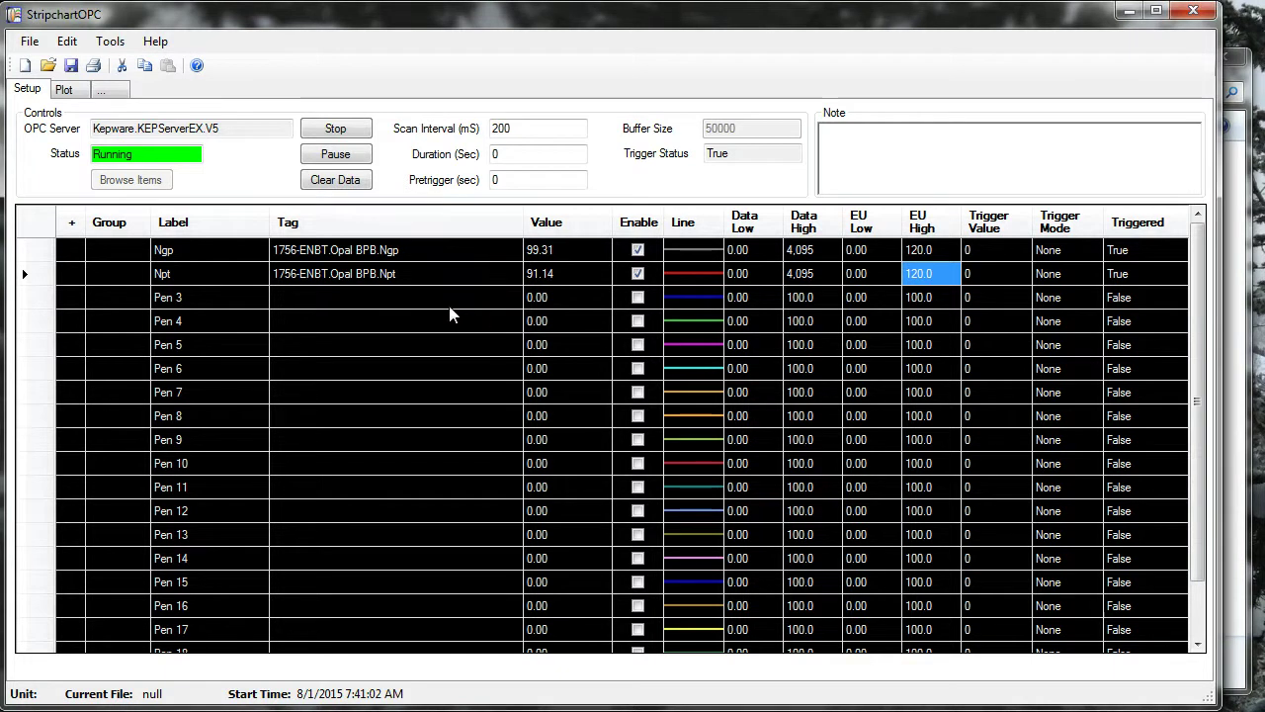
View the live plot of Ngp and Npt, and close StripchartOPC
click(69, 89)
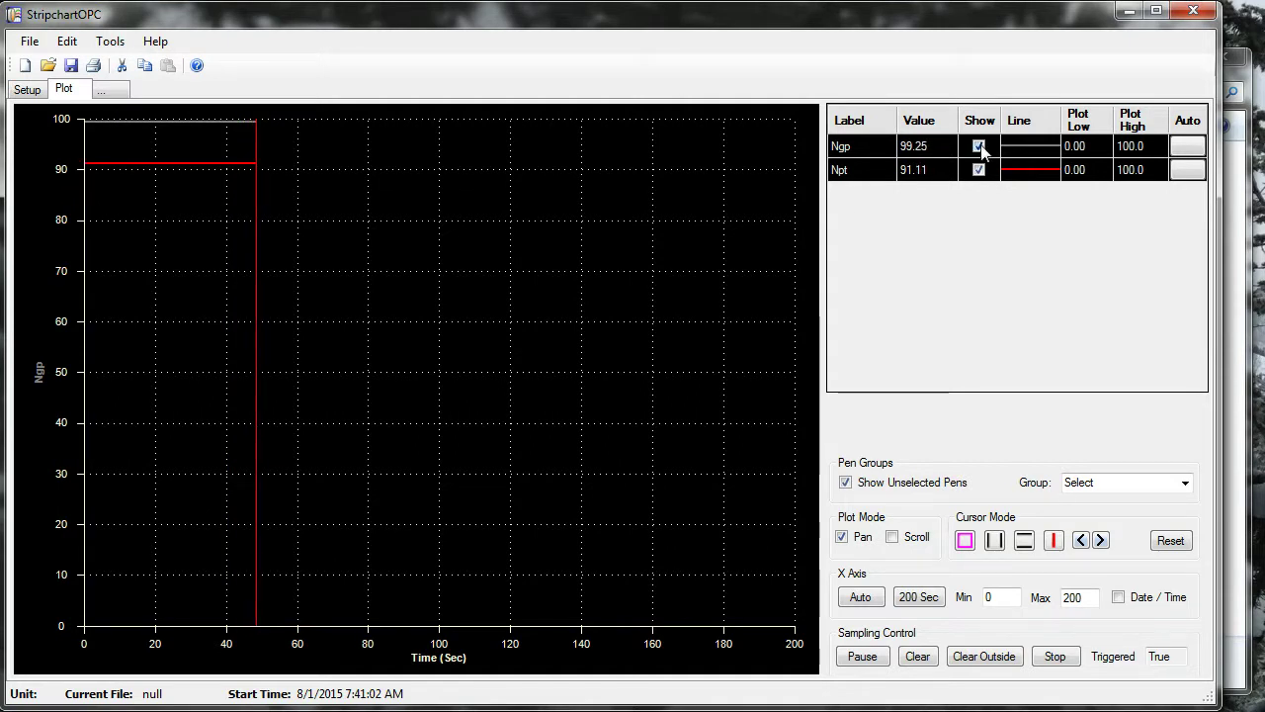
click(1193, 11)
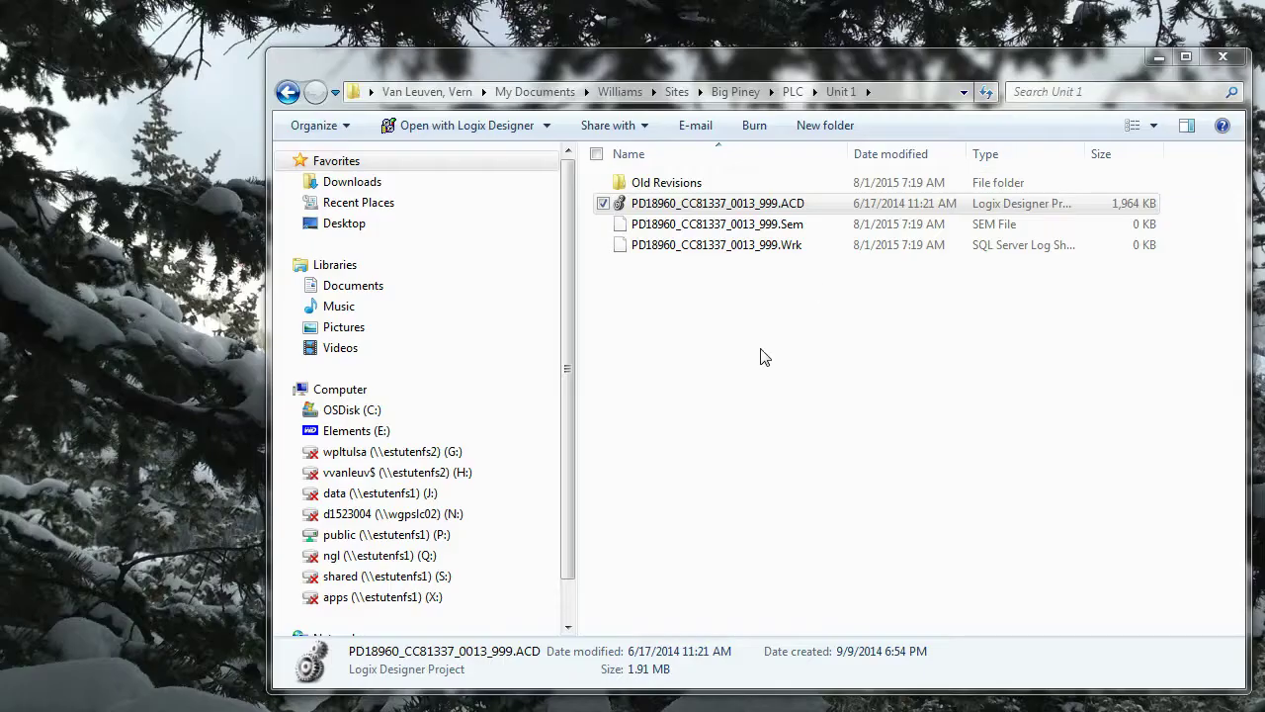